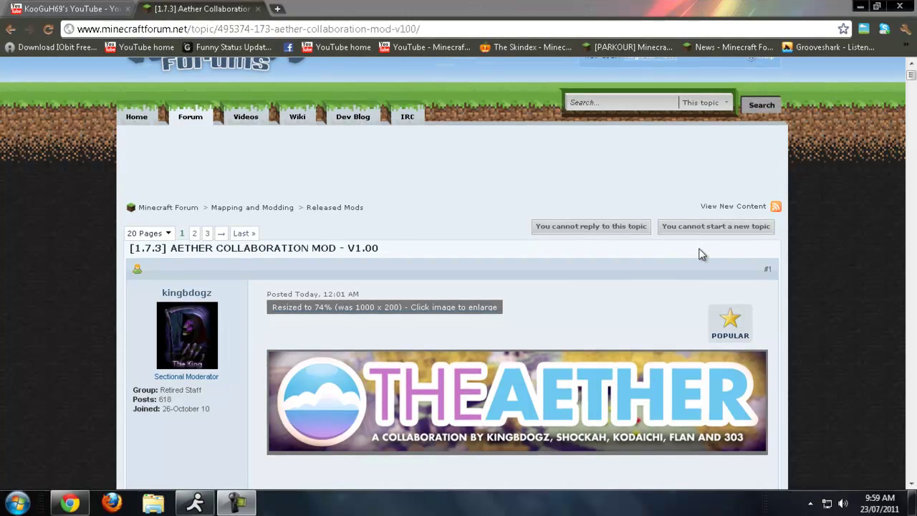
Step: Read through the Aether Collaboration Mod forum post, then minimize Chrome to show the desktop
{"action": "scroll", "coordinate": [809, 244], "scroll_direction": "down", "scroll_amount": 2}
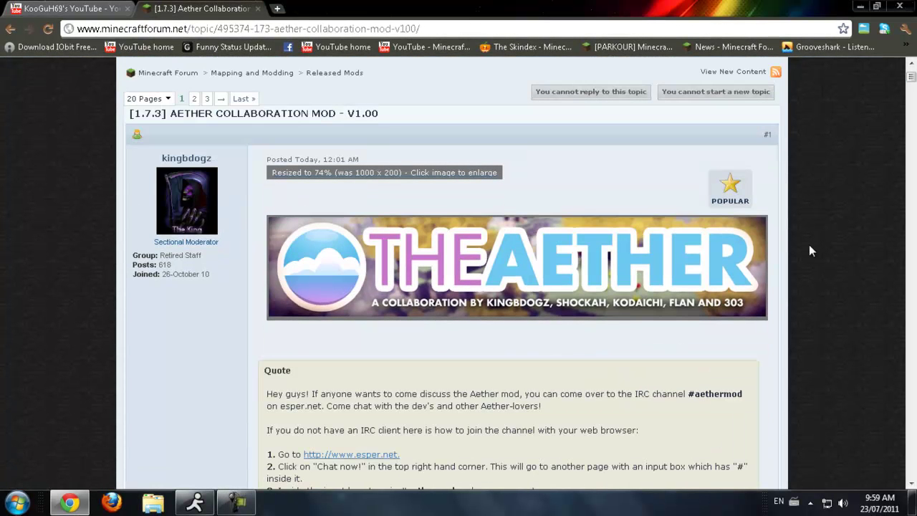
{"action": "scroll", "coordinate": [809, 246], "scroll_direction": "down", "scroll_amount": 3}
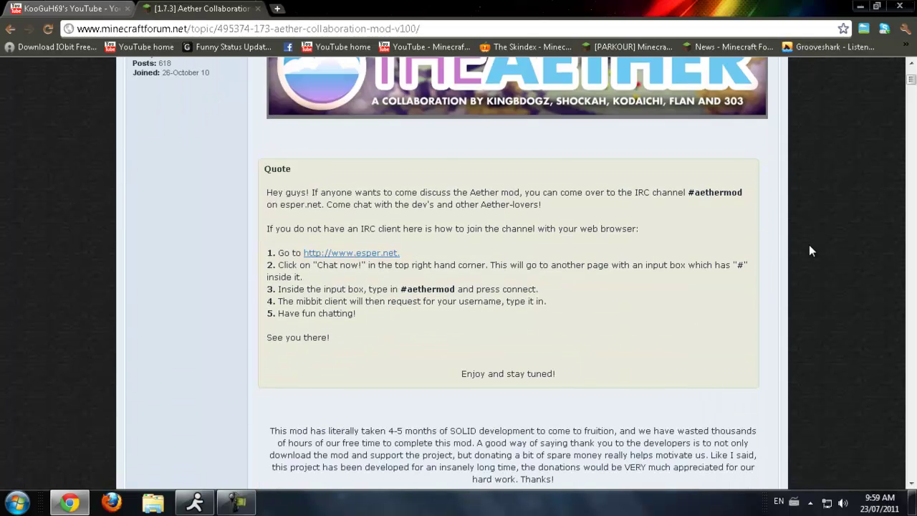
{"action": "scroll", "coordinate": [808, 245], "scroll_direction": "down", "scroll_amount": 5}
{"action": "scroll", "coordinate": [809, 246], "scroll_direction": "up", "scroll_amount": 7}
{"action": "scroll", "coordinate": [809, 244], "scroll_direction": "up", "scroll_amount": 3}
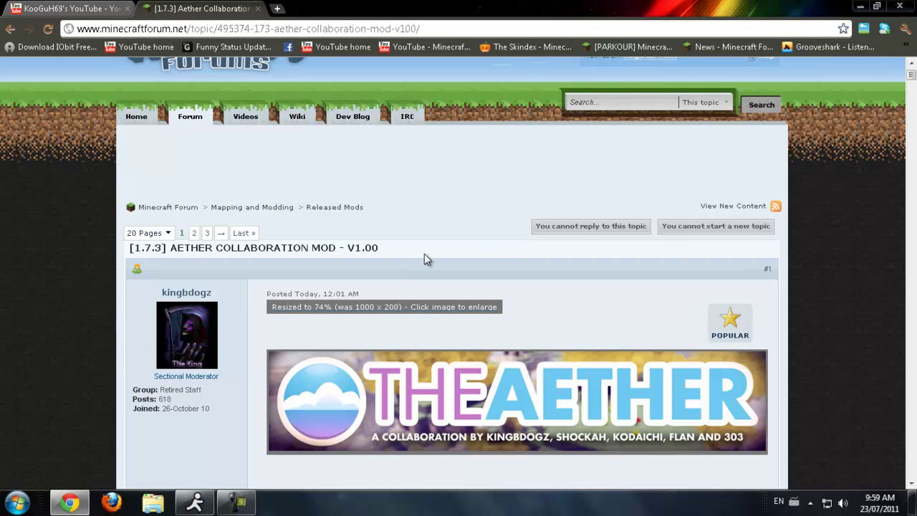
{"action": "left_click", "coordinate": [860, 7]}
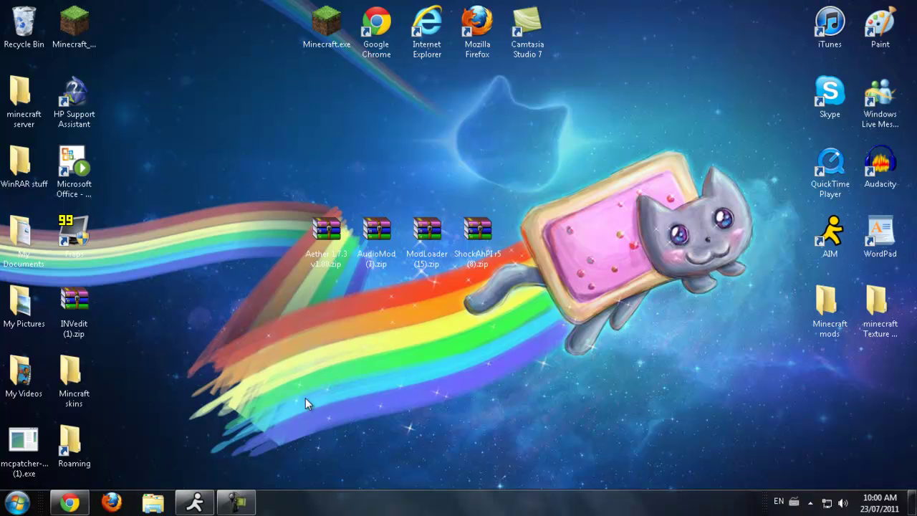
Step: Search %appdata% from the Start menu and open the Roaming folder
{"action": "left_click", "coordinate": [20, 505]}
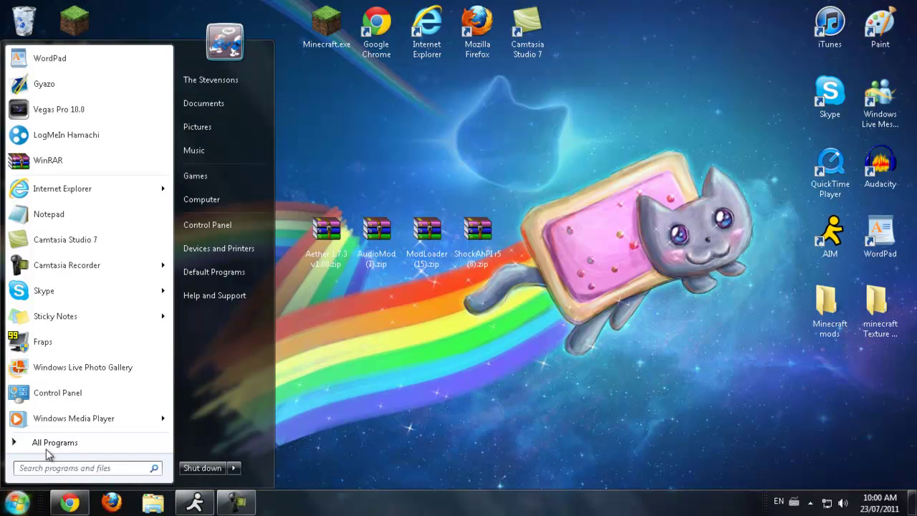
{"action": "left_click", "coordinate": [79, 466]}
{"action": "type", "text": "%appdata%"}
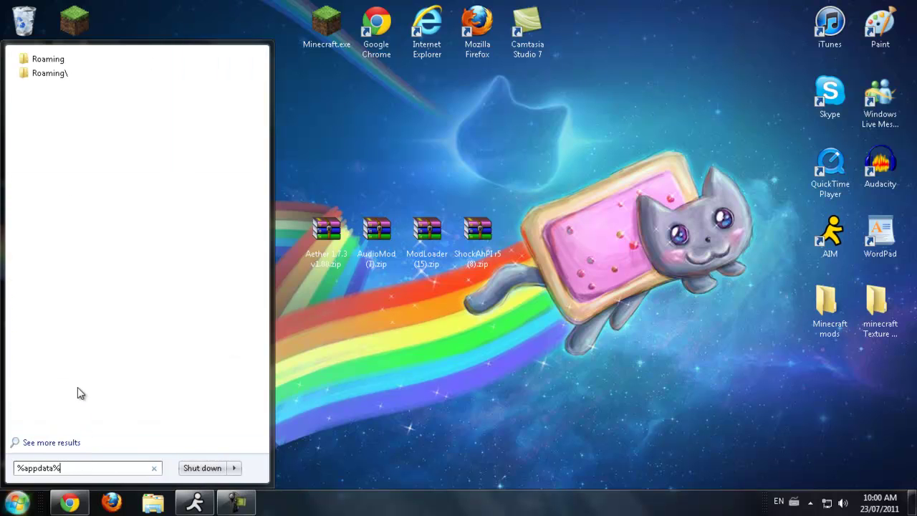
{"action": "left_click", "coordinate": [47, 60]}
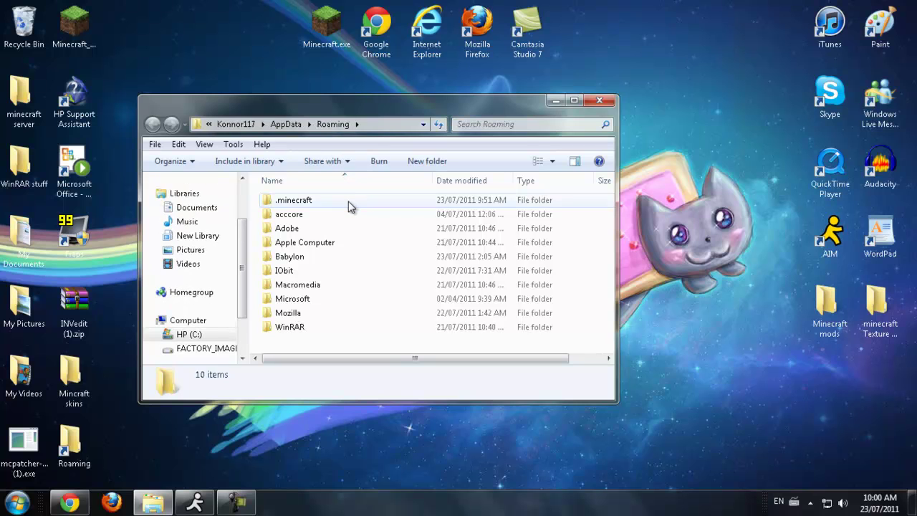
Step: Copy the .minecraft folder onto the desktop as a backup, then bring Roaming back
{"action": "left_click", "coordinate": [351, 206]}
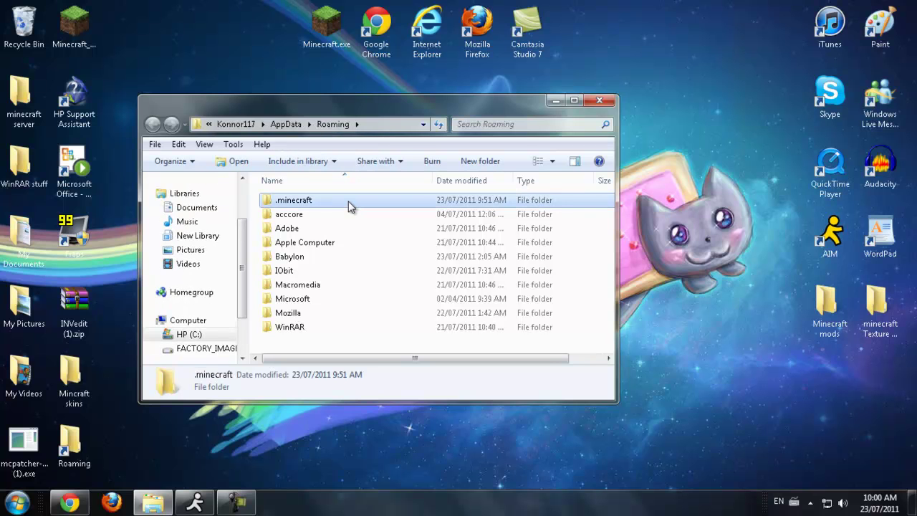
{"action": "right_click", "coordinate": [350, 206]}
{"action": "left_click", "coordinate": [403, 398]}
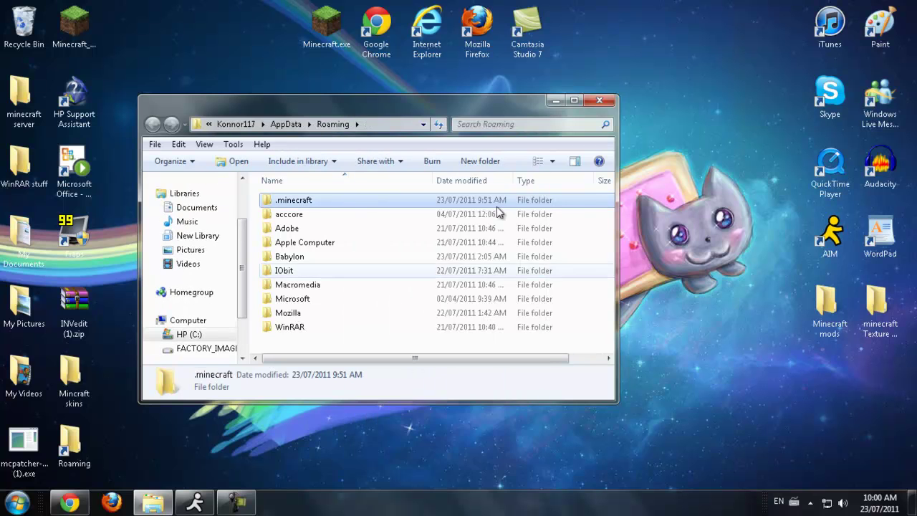
{"action": "left_click", "coordinate": [556, 100]}
{"action": "right_click", "coordinate": [214, 102]}
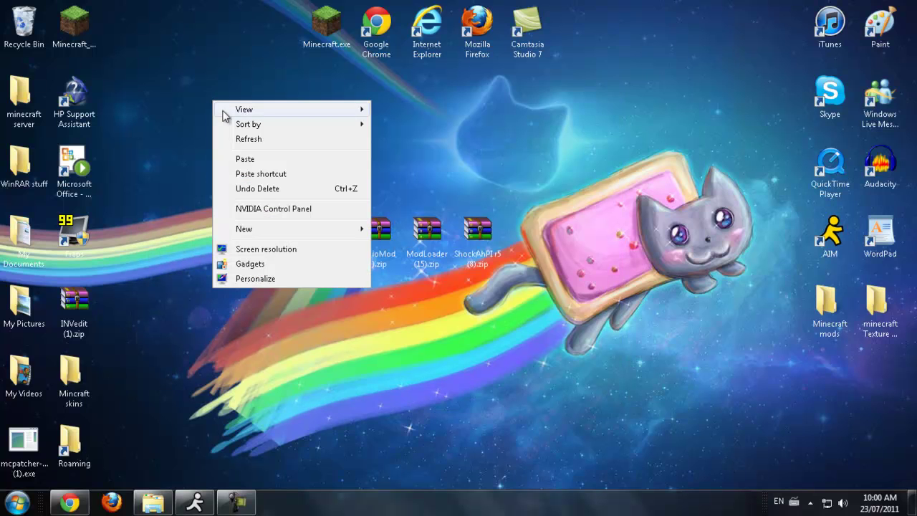
{"action": "left_click", "coordinate": [257, 159]}
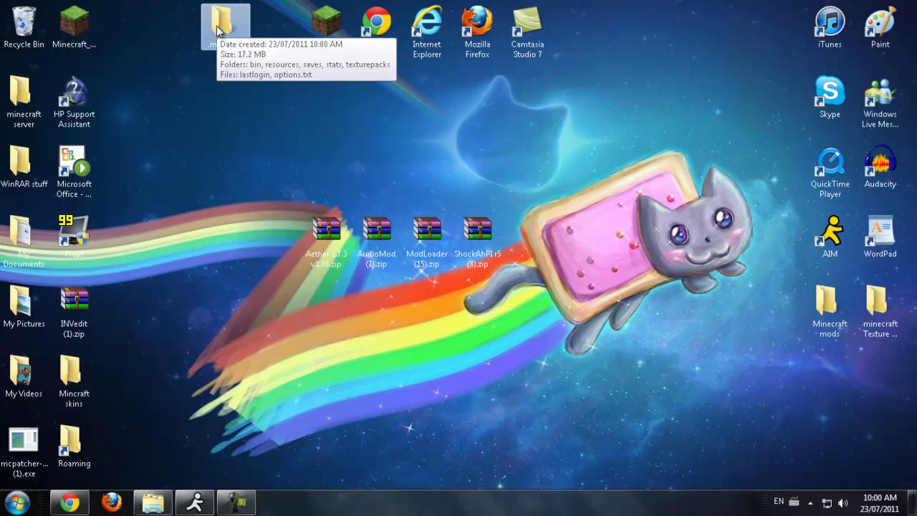
{"action": "left_click", "coordinate": [199, 93]}
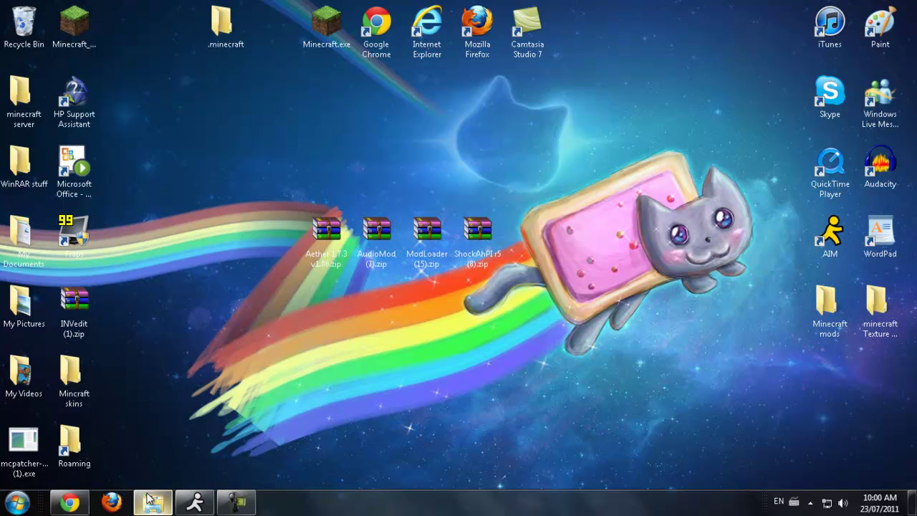
{"action": "mouse_move", "coordinate": [149, 498]}
{"action": "left_click", "coordinate": [149, 454]}
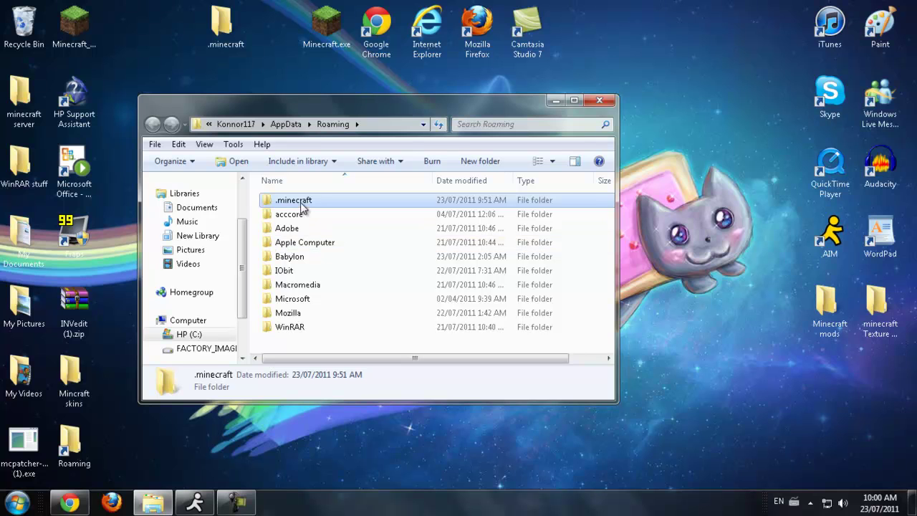
Step: Go into .minecraft\bin and open minecraft.jar with WinRAR archiver
{"action": "mouse_move", "coordinate": [301, 207]}
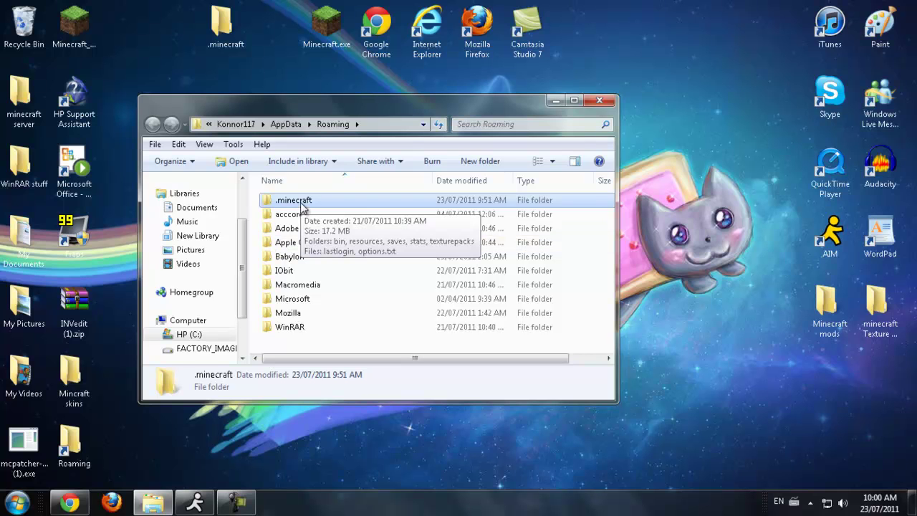
{"action": "left_click", "coordinate": [302, 203]}
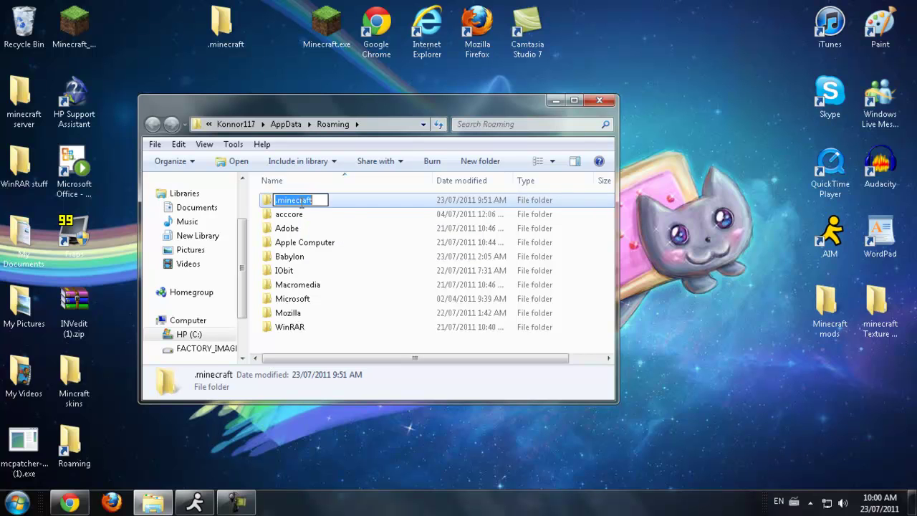
{"action": "double_click", "coordinate": [352, 207]}
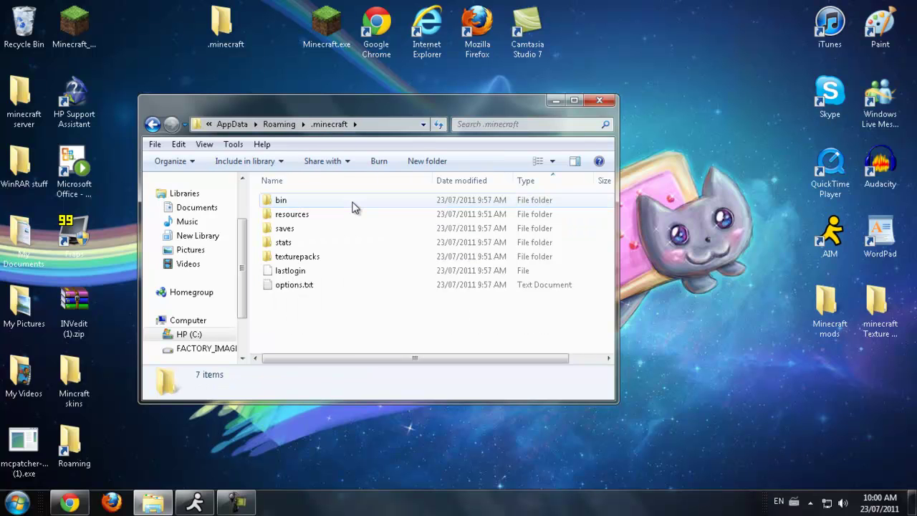
{"action": "double_click", "coordinate": [341, 204]}
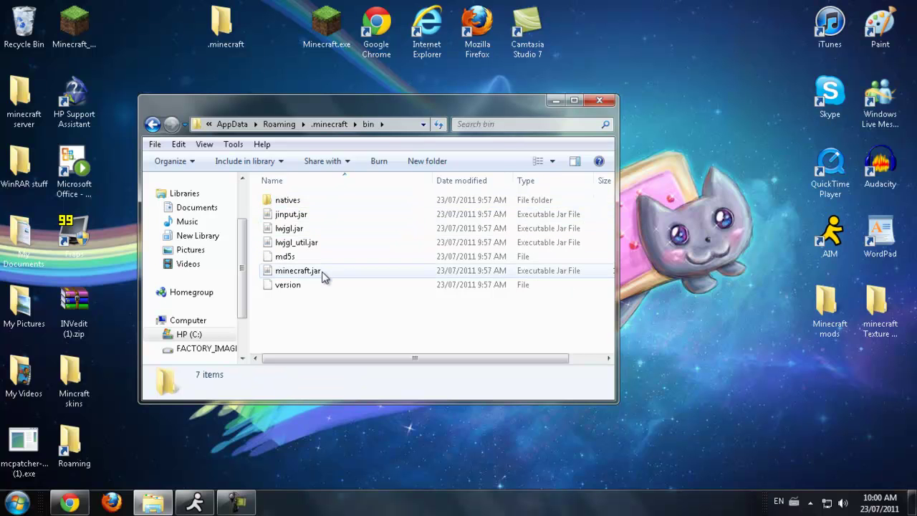
{"action": "left_click", "coordinate": [323, 272]}
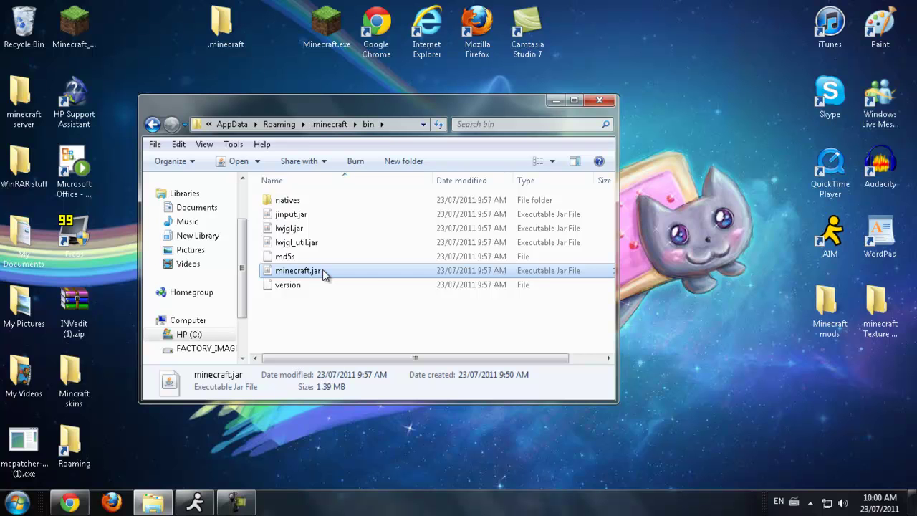
{"action": "right_click", "coordinate": [323, 269]}
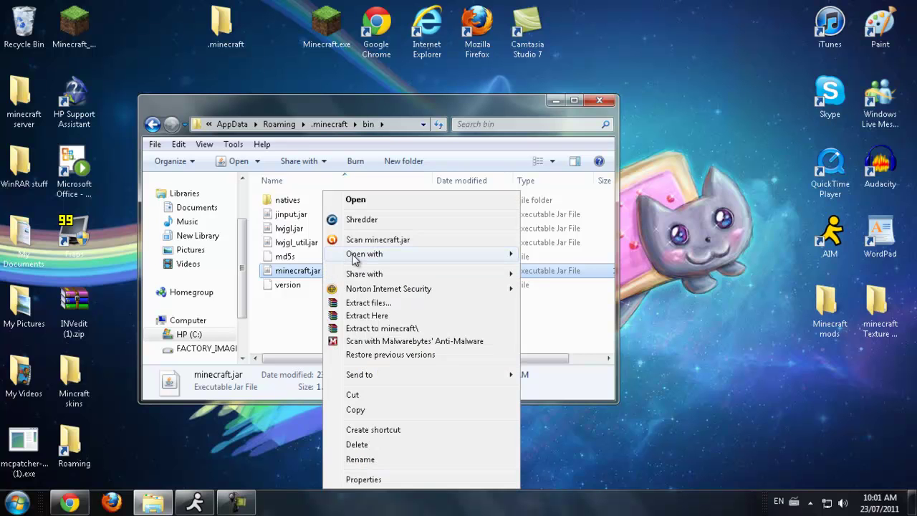
{"action": "left_click", "coordinate": [544, 270]}
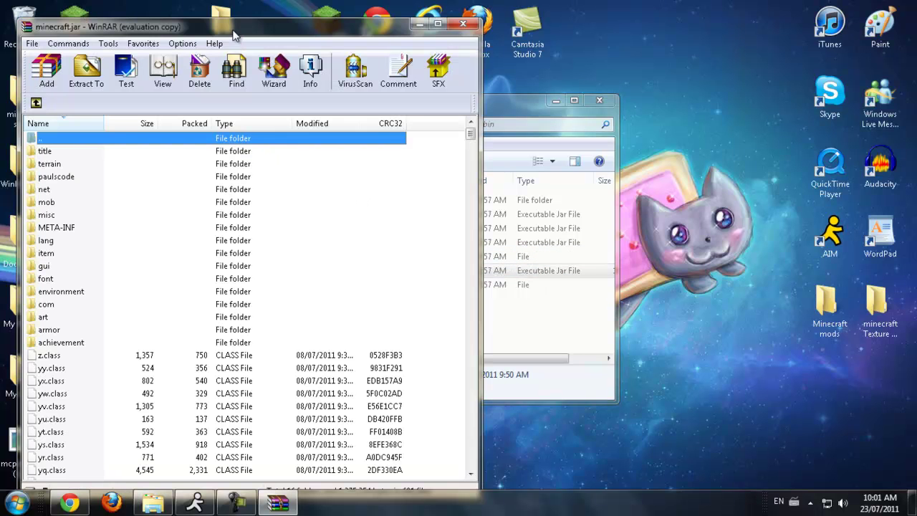
Step: Snap the minecraft.jar WinRAR window to the right half and hide the bin folder window
{"action": "left_click_drag", "start_coordinate": [234, 35], "coordinate": [904, 176]}
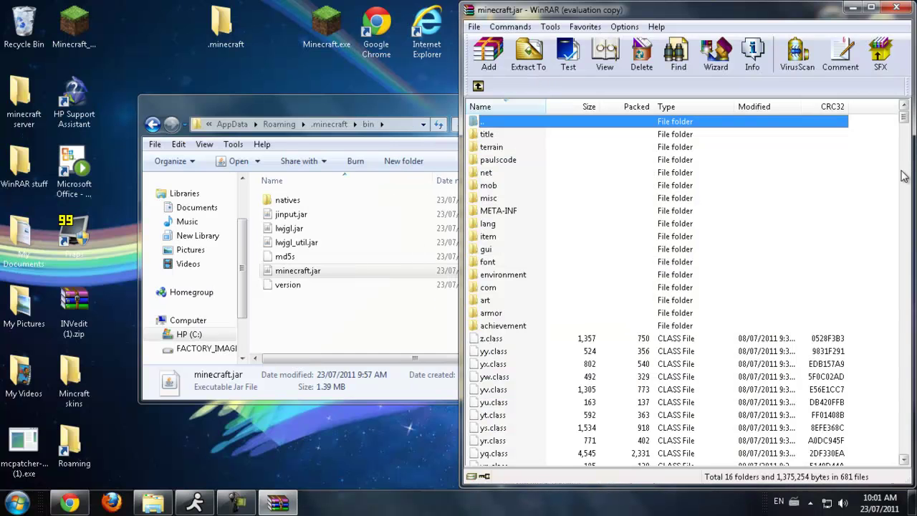
{"action": "left_click", "coordinate": [440, 109]}
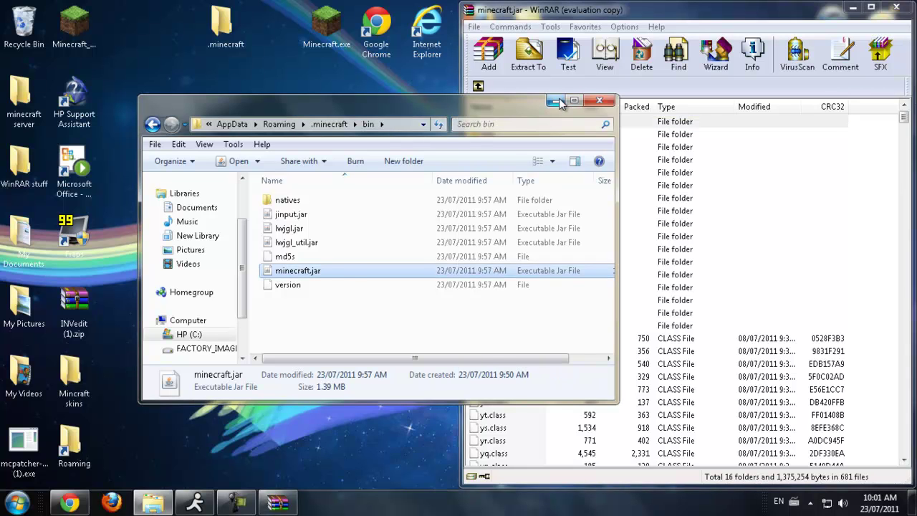
{"action": "left_click", "coordinate": [556, 100]}
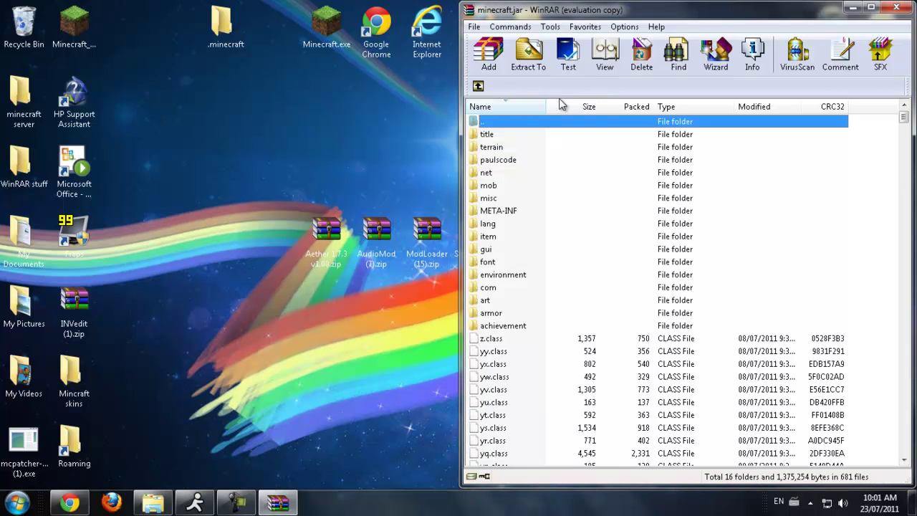
Step: Delete the META-INF folder from minecraft.jar
{"action": "left_click", "coordinate": [513, 212]}
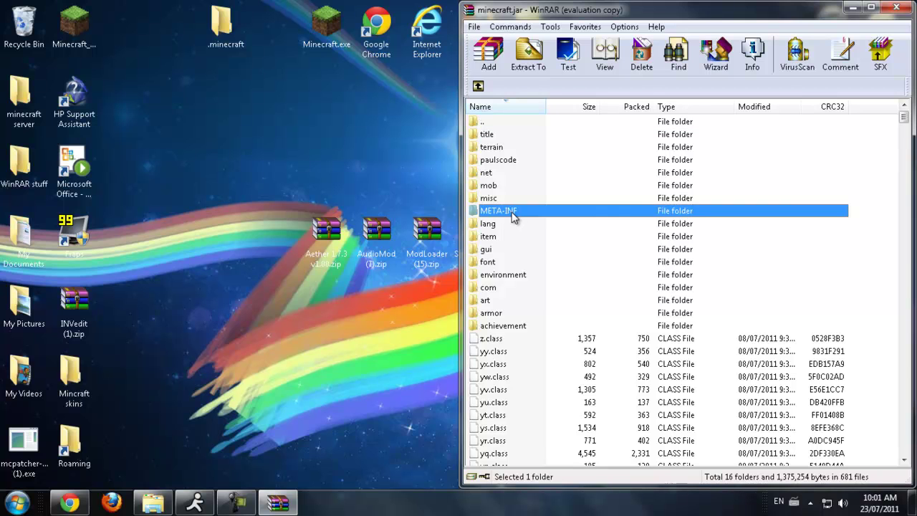
{"action": "key", "text": "Delete"}
{"action": "left_click", "coordinate": [471, 297]}
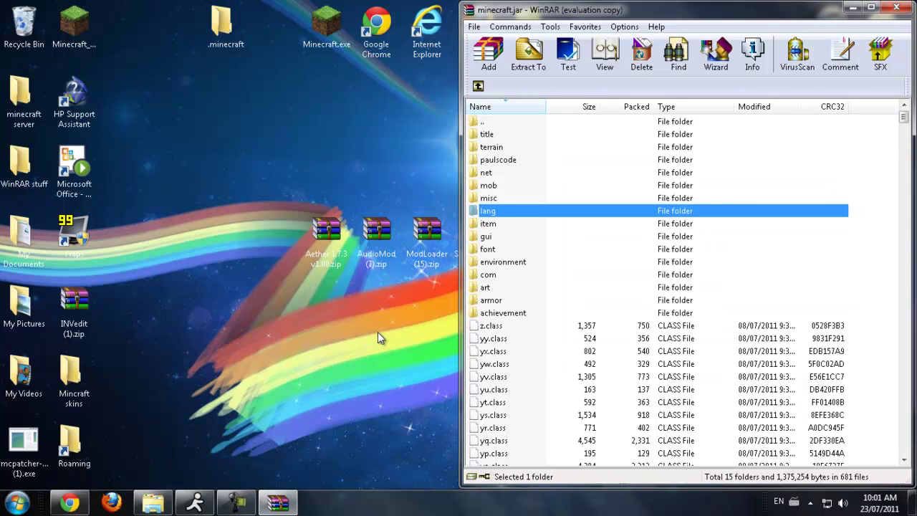
Step: Drag all 15 class files from ModLoader (15).zip into minecraft.jar, then close ModLoader
{"action": "double_click", "coordinate": [426, 247]}
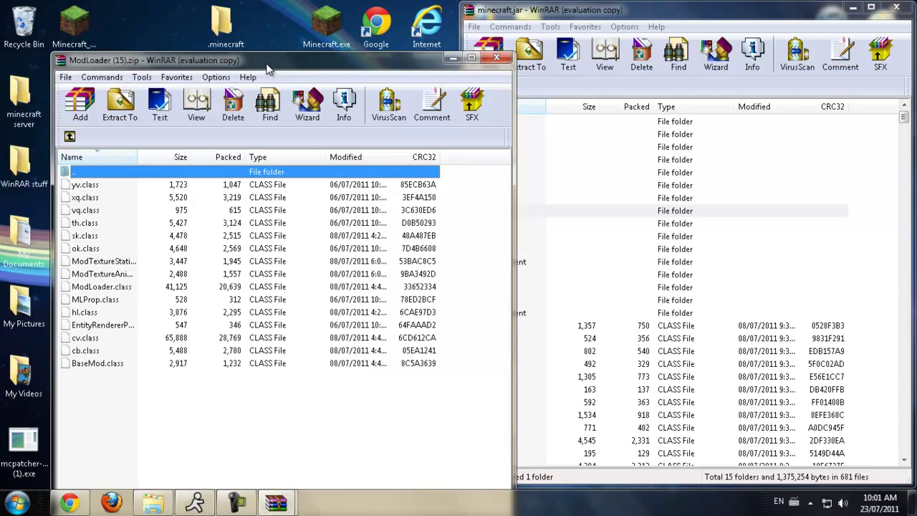
{"action": "left_click_drag", "start_coordinate": [251, 60], "coordinate": [3, 10]}
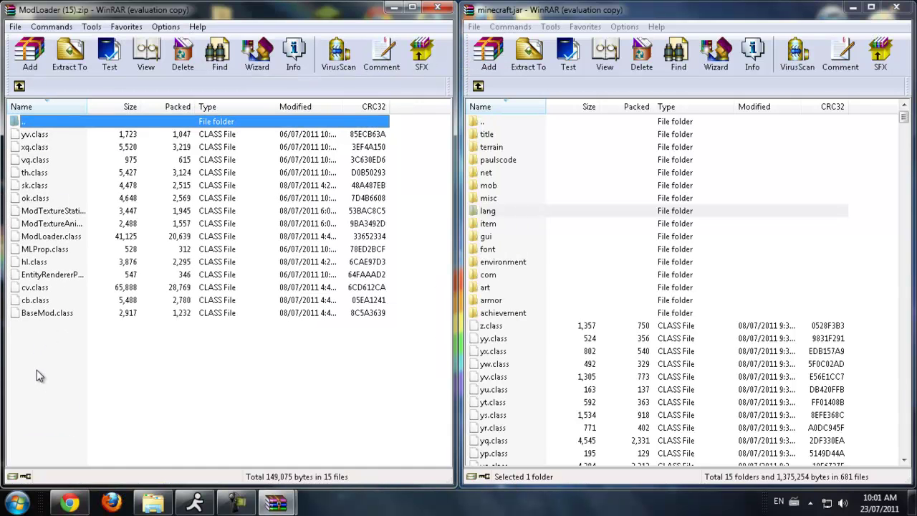
{"action": "left_click_drag", "start_coordinate": [34, 366], "coordinate": [532, 399]}
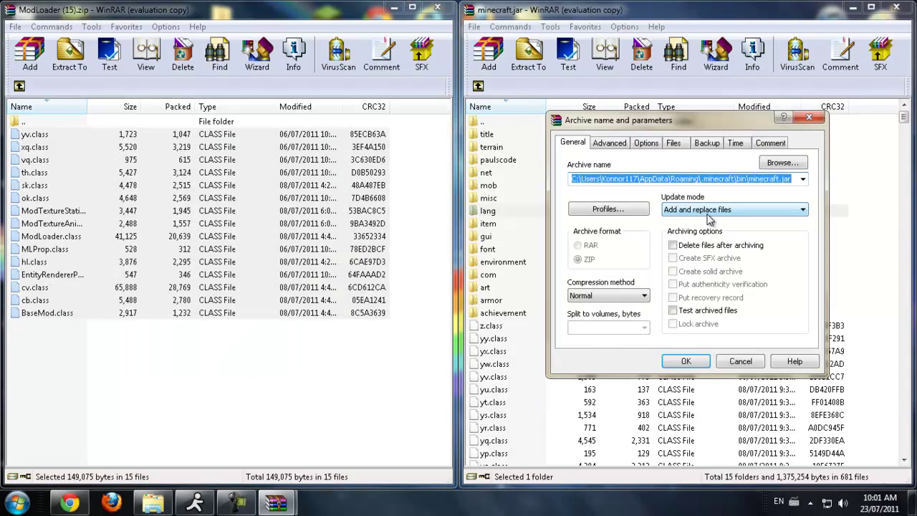
{"action": "left_click", "coordinate": [701, 362]}
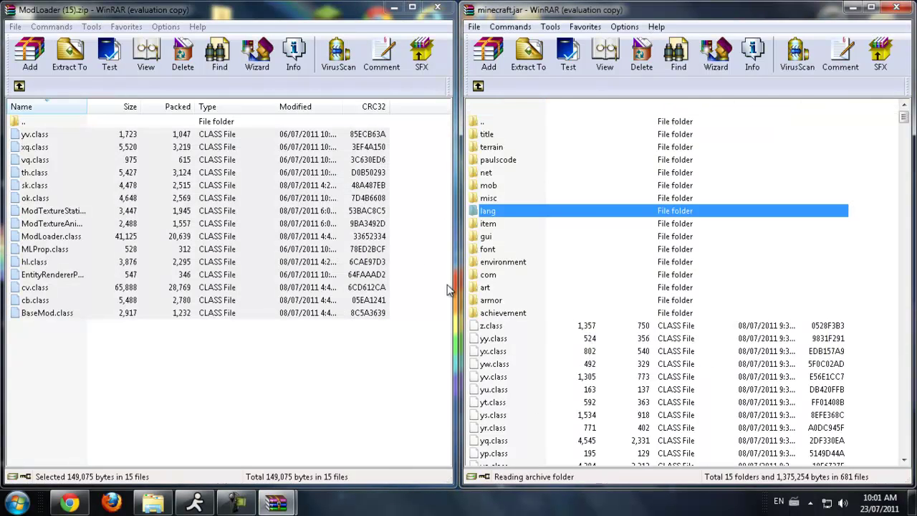
{"action": "left_click", "coordinate": [437, 7]}
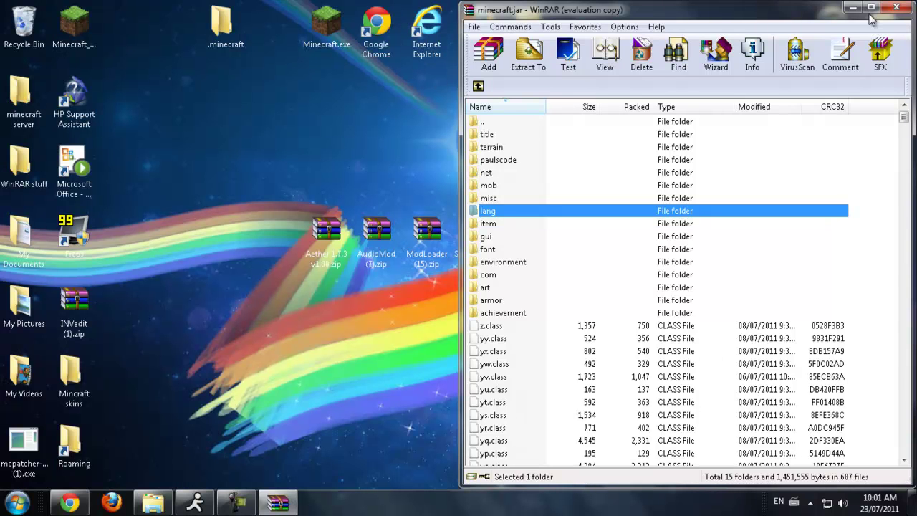
Step: Add AudioMod's paulscode, ibxm and yo.class into minecraft.jar and close AudioMod (7).zip
{"action": "double_click", "coordinate": [358, 264]}
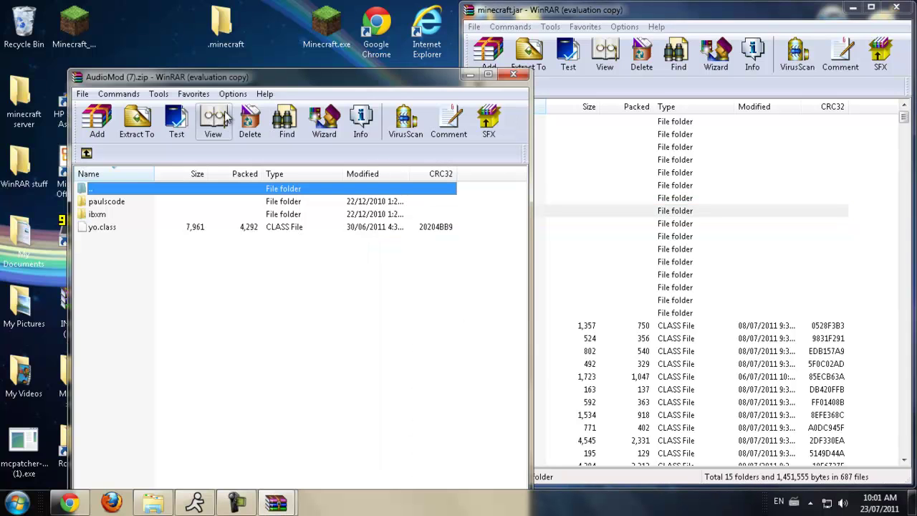
{"action": "left_click_drag", "start_coordinate": [234, 77], "coordinate": [4, 148]}
{"action": "left_click_drag", "start_coordinate": [33, 191], "coordinate": [562, 395]}
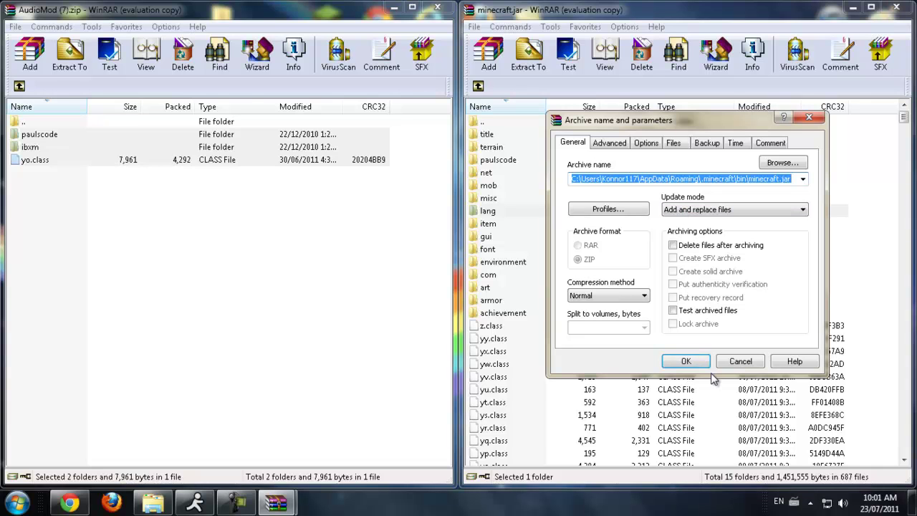
{"action": "left_click", "coordinate": [685, 361]}
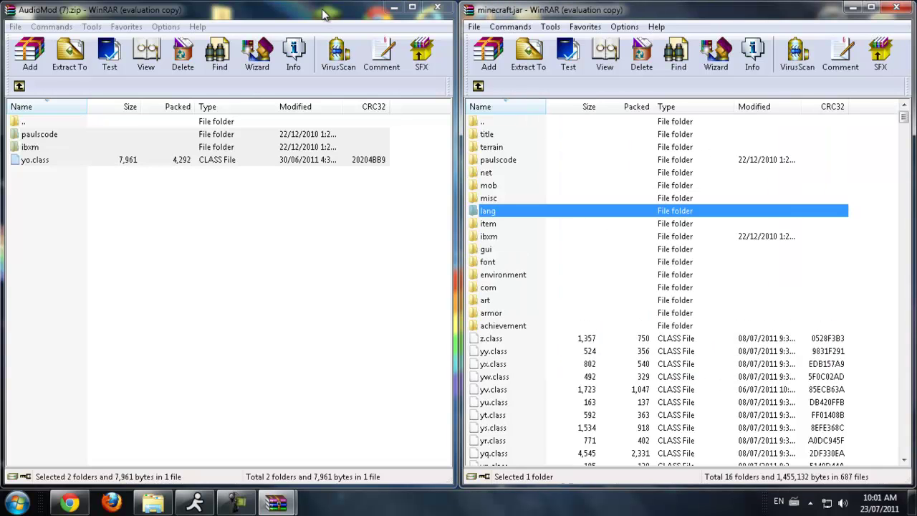
{"action": "left_click", "coordinate": [429, 8]}
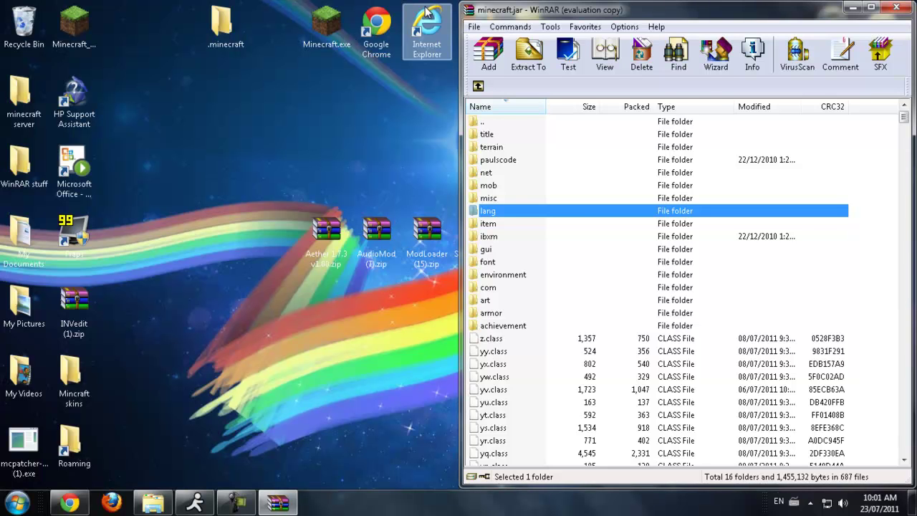
Step: Open ShockAhPI r5 (8).zip from the desktop, snapped to the left half
{"action": "left_click", "coordinate": [852, 8]}
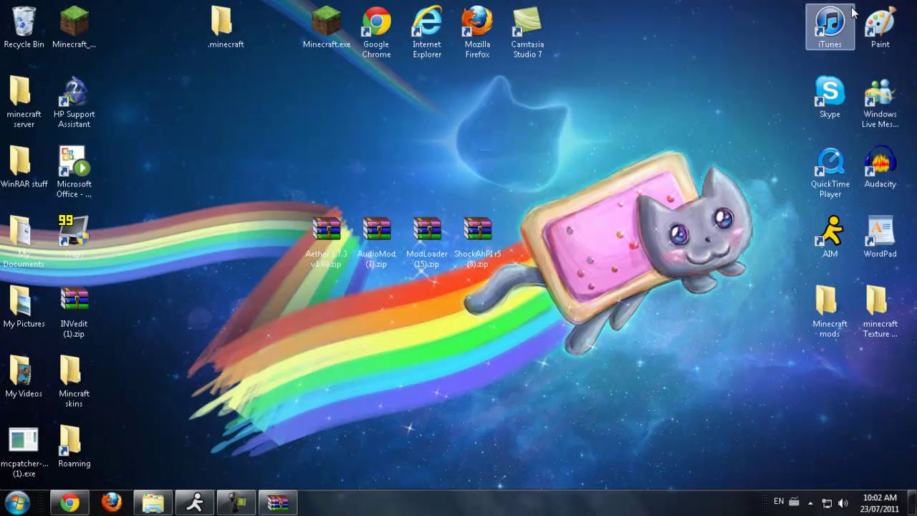
{"action": "double_click", "coordinate": [477, 233]}
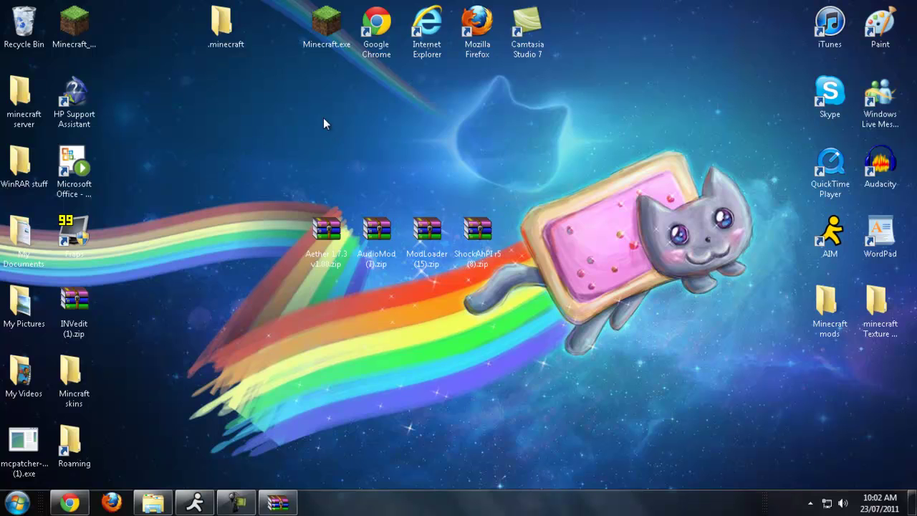
{"action": "key", "text": "super+Left"}
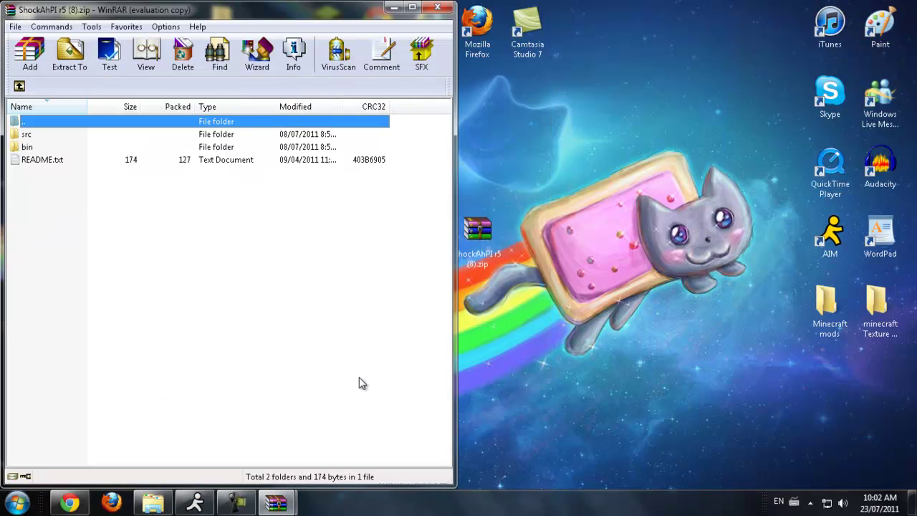
Step: Drag all 32 class files from ShockAhPI's bin folder into minecraft.jar
{"action": "left_click", "coordinate": [276, 503]}
{"action": "left_click", "coordinate": [220, 449]}
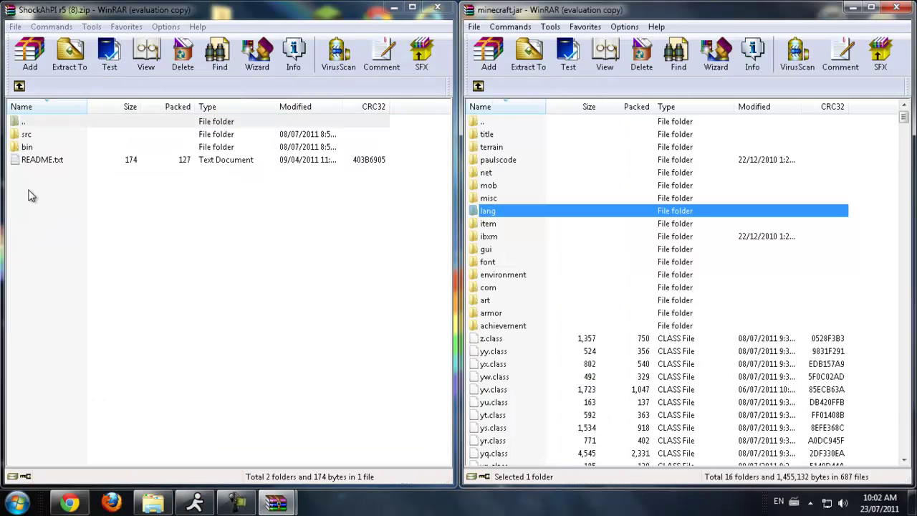
{"action": "double_click", "coordinate": [27, 147]}
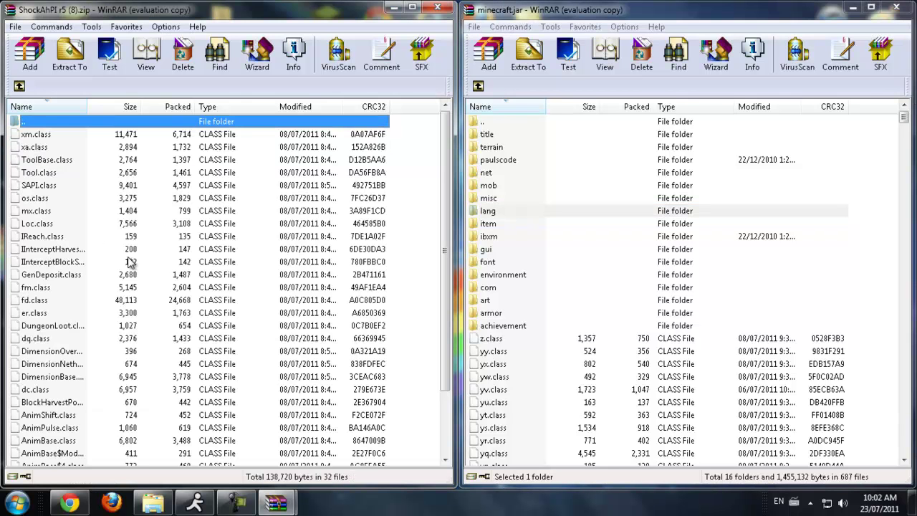
{"action": "scroll", "coordinate": [77, 261], "scroll_direction": "down", "scroll_amount": 2}
{"action": "left_click_drag", "start_coordinate": [64, 459], "coordinate": [88, 136]}
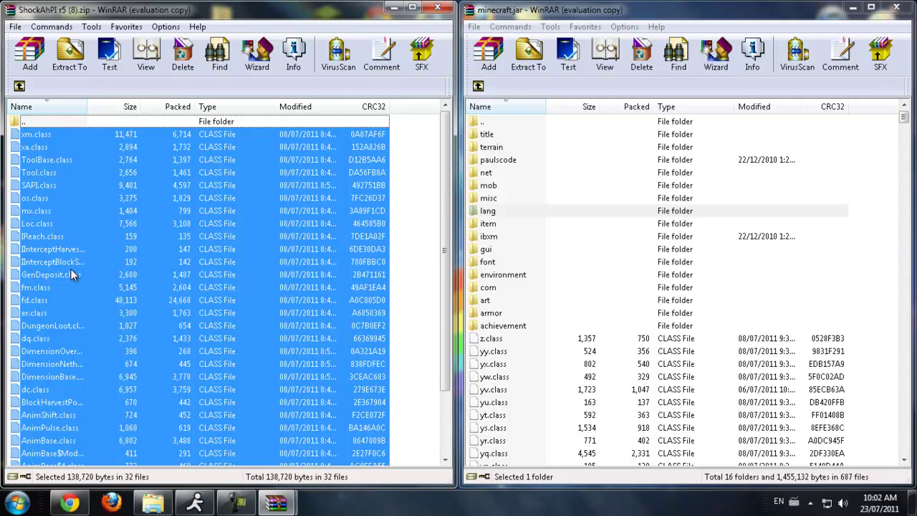
{"action": "left_click_drag", "start_coordinate": [27, 199], "coordinate": [544, 423]}
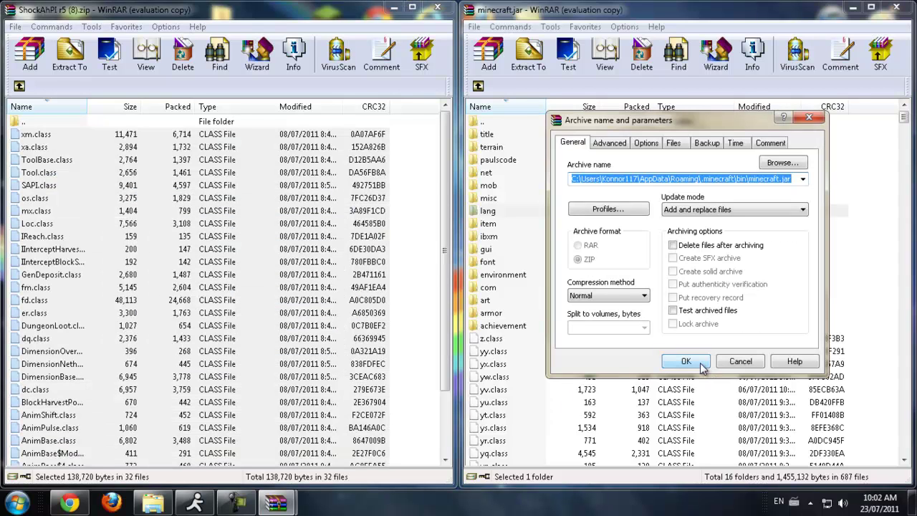
{"action": "left_click", "coordinate": [685, 361]}
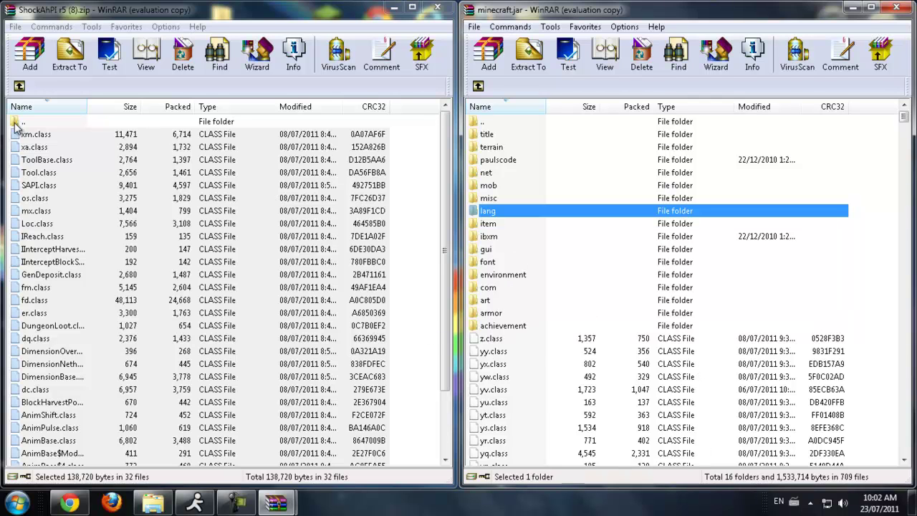
Step: Check ShockAhPI's src folder and return to the archive's top level
{"action": "left_click", "coordinate": [19, 86]}
{"action": "left_click", "coordinate": [47, 136]}
{"action": "double_click", "coordinate": [46, 143]}
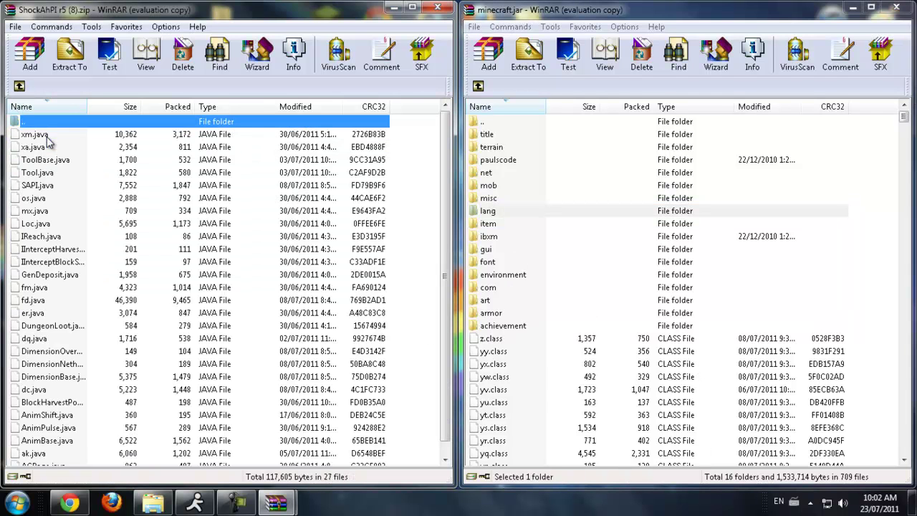
{"action": "left_click", "coordinate": [19, 87]}
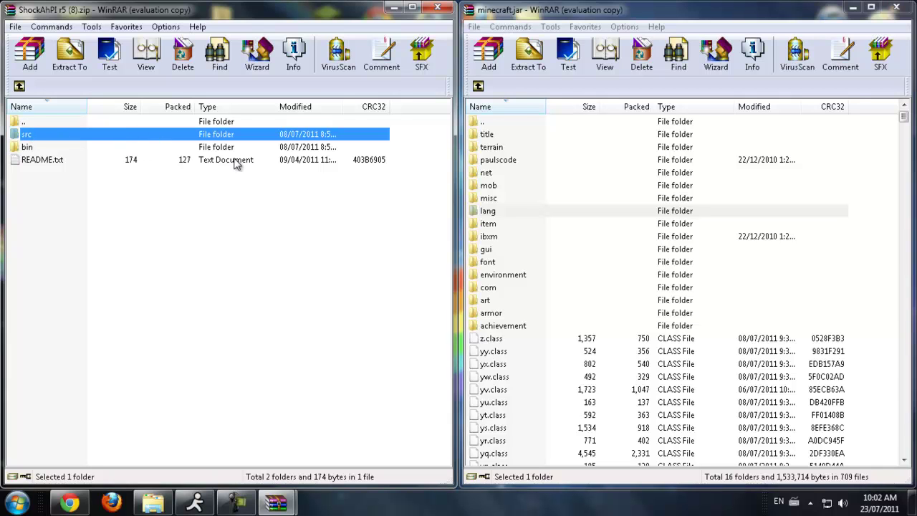
Step: Close ShockAhPI, open Aether 1.7.3 v1.0.zip on the left, and browse into its Jar folder
{"action": "left_click", "coordinate": [441, 8]}
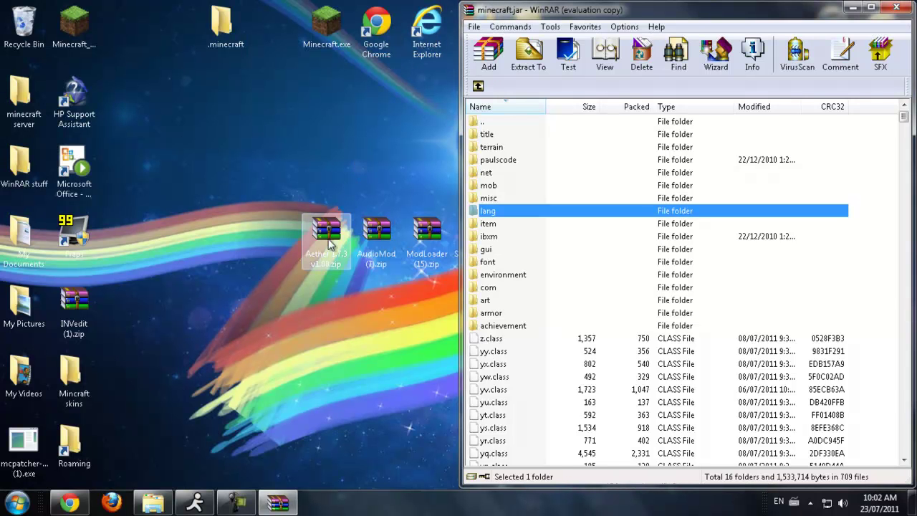
{"action": "double_click", "coordinate": [328, 238]}
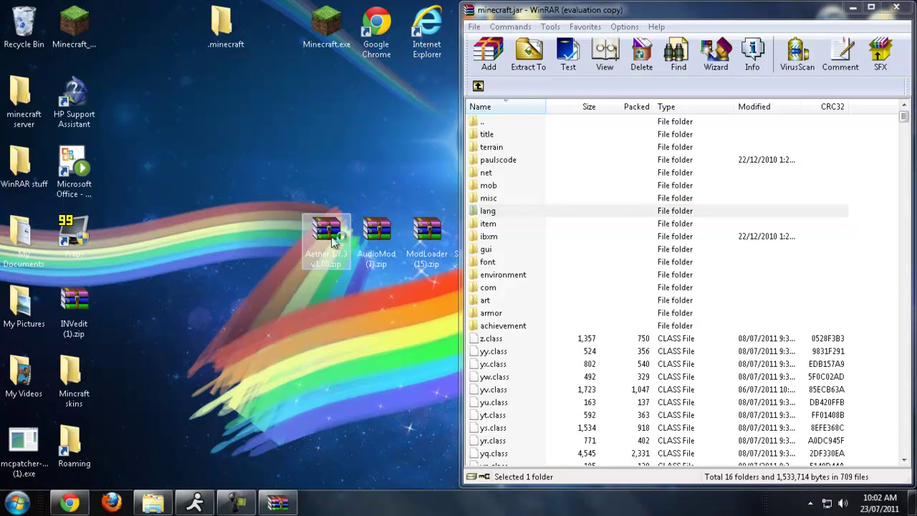
{"action": "left_click_drag", "start_coordinate": [286, 93], "coordinate": [50, 104]}
{"action": "double_click", "coordinate": [61, 134]}
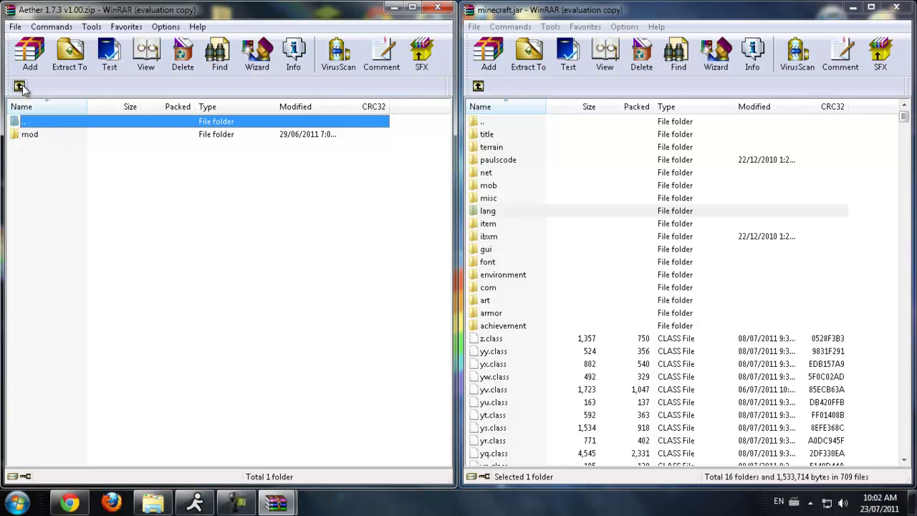
{"action": "left_click", "coordinate": [19, 86]}
{"action": "double_click", "coordinate": [46, 147]}
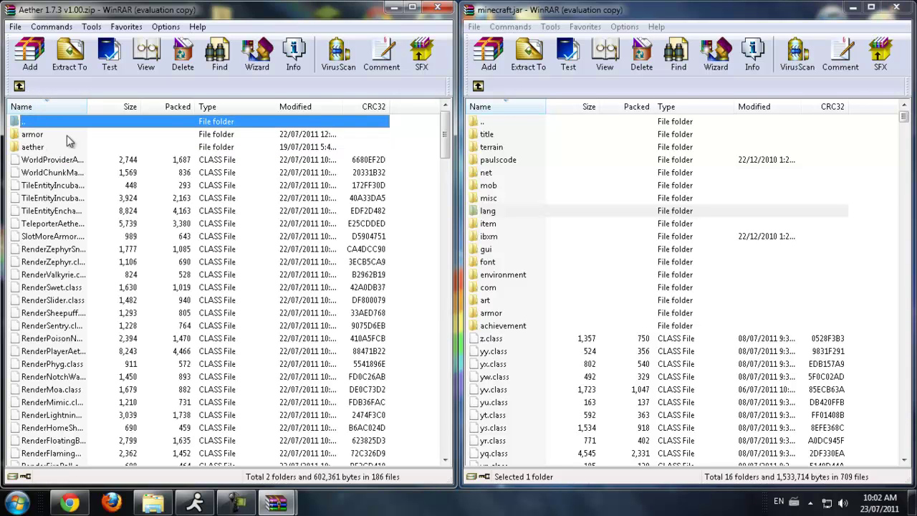
{"action": "left_click", "coordinate": [19, 88]}
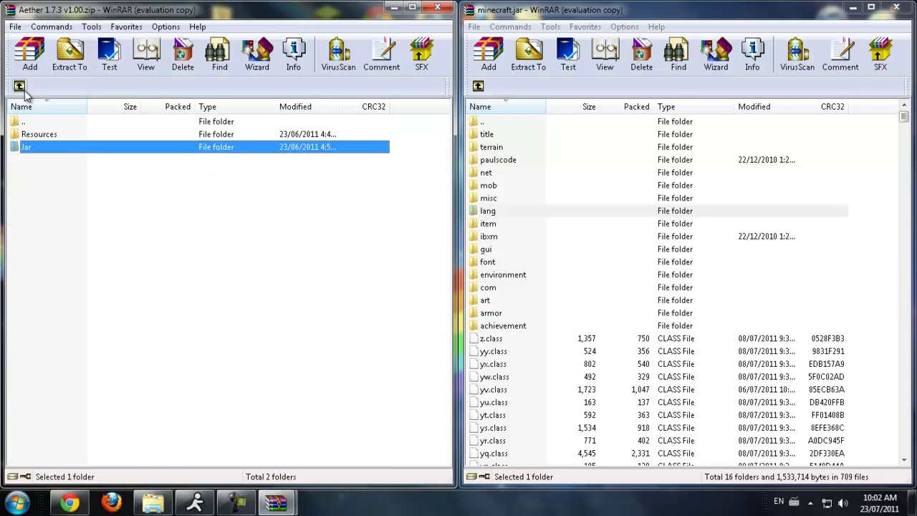
{"action": "double_click", "coordinate": [48, 151]}
Step: Add every Jar item except '..' into minecraft.jar, then go up to Aether's top level
{"action": "scroll", "coordinate": [119, 236], "scroll_direction": "down", "scroll_amount": 20}
{"action": "scroll", "coordinate": [118, 281], "scroll_direction": "up", "scroll_amount": 20}
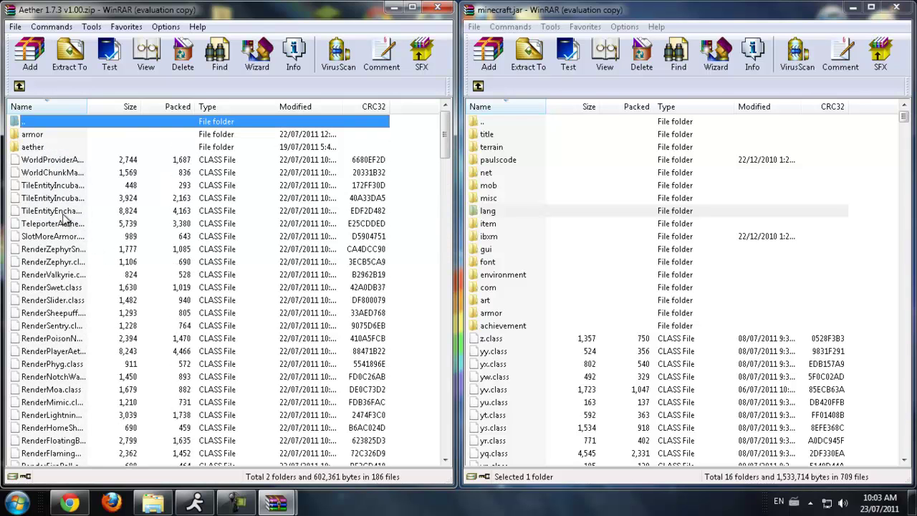
{"action": "left_click", "coordinate": [72, 147]}
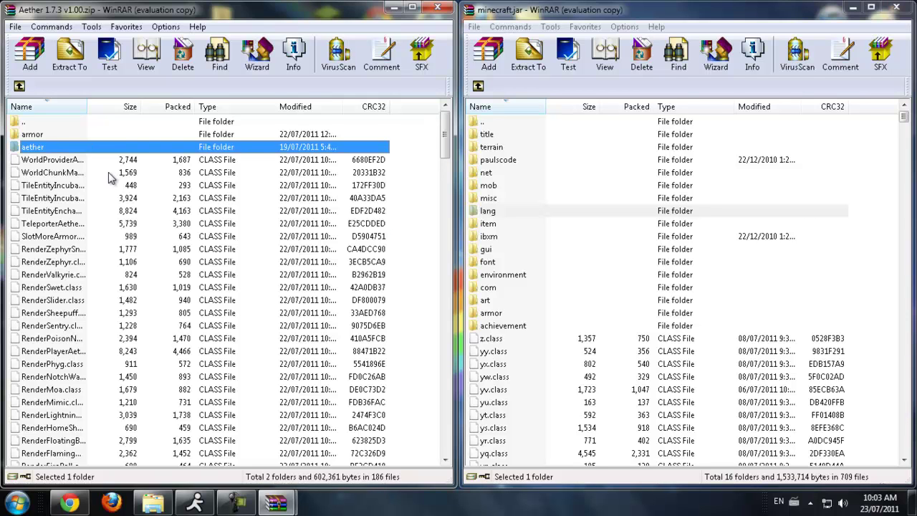
{"action": "key", "text": "ctrl+a"}
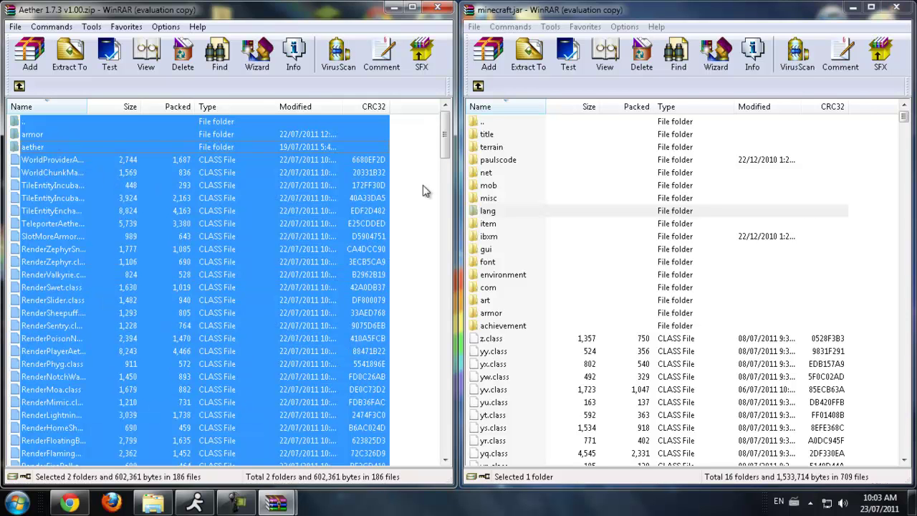
{"action": "mouse_move", "coordinate": [444, 133]}
{"action": "left_mouse_down"}
{"action": "mouse_move", "coordinate": [419, 461]}
{"action": "mouse_move", "coordinate": [450, 286]}
{"action": "mouse_move", "coordinate": [445, 132]}
{"action": "left_mouse_up"}
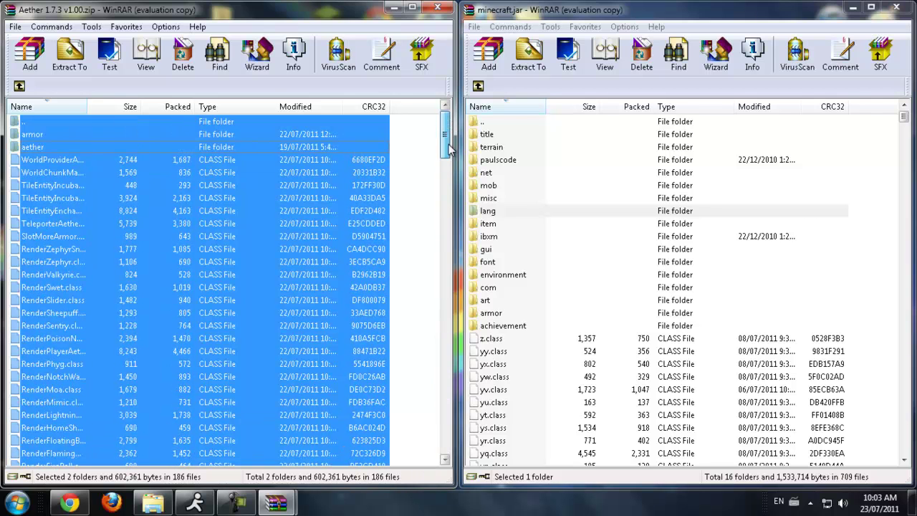
{"action": "left_click", "coordinate": [26, 123], "text": "ctrl"}
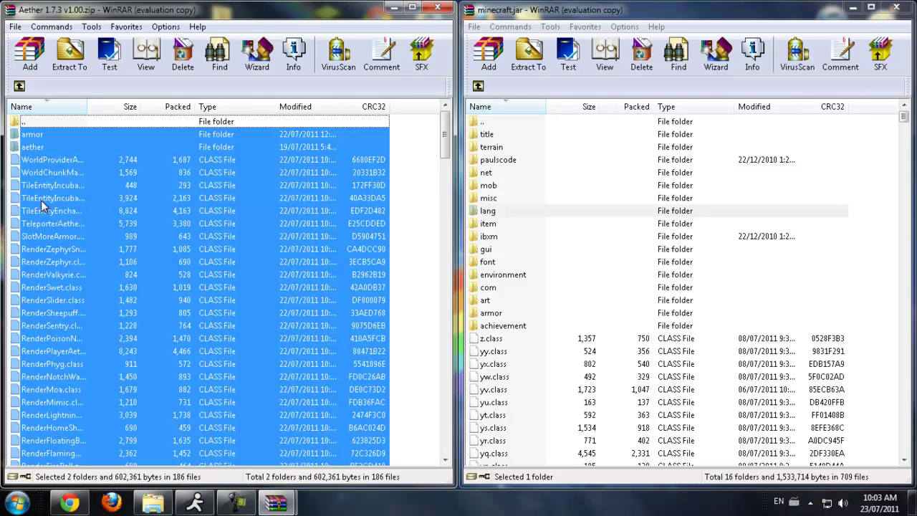
{"action": "left_click_drag", "start_coordinate": [43, 197], "coordinate": [538, 397]}
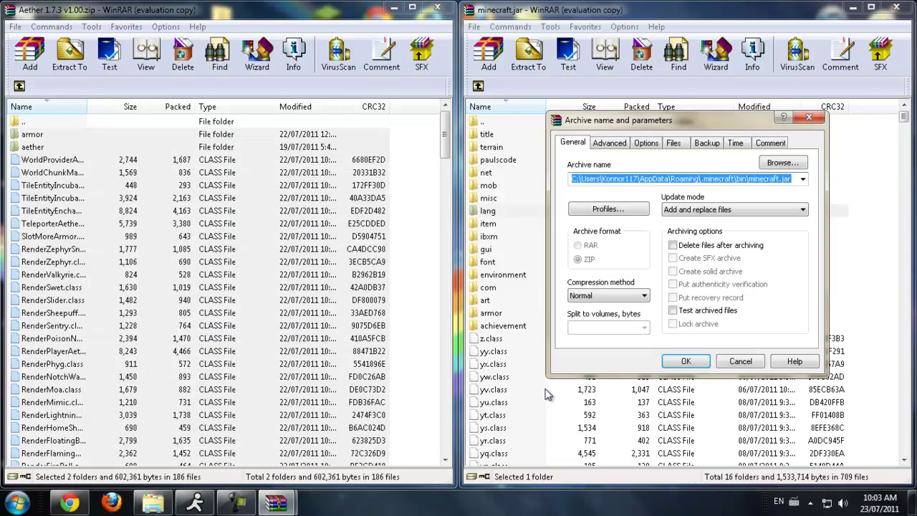
{"action": "left_click", "coordinate": [686, 361]}
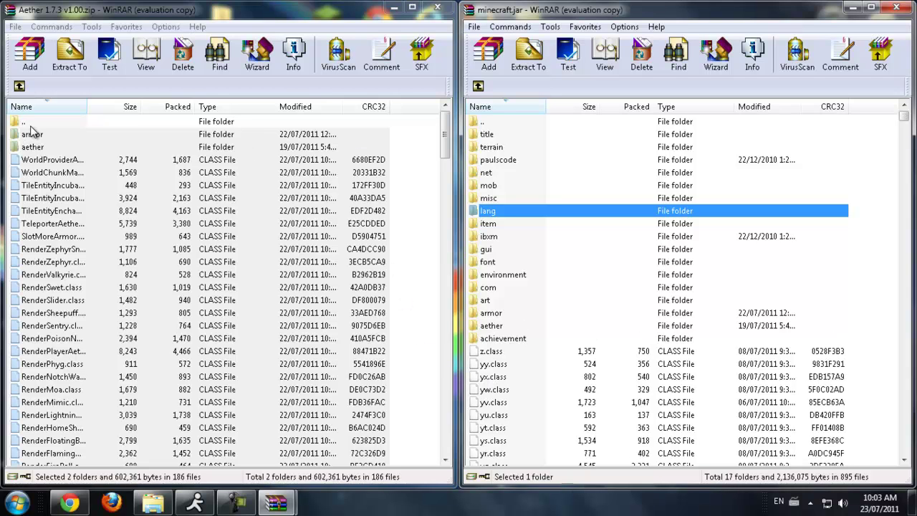
{"action": "left_click", "coordinate": [18, 87]}
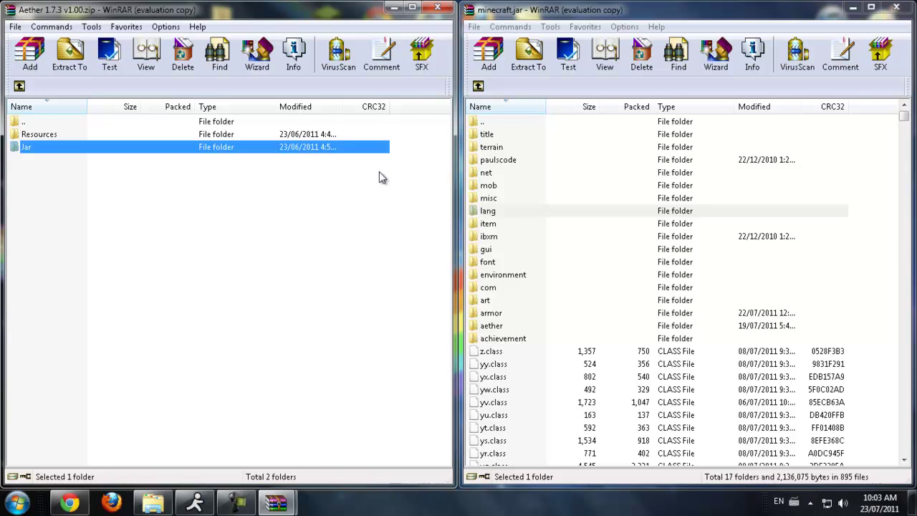
Step: Close minecraft.jar and open .minecraft\resources in Explorer on the right
{"action": "left_click", "coordinate": [587, 13]}
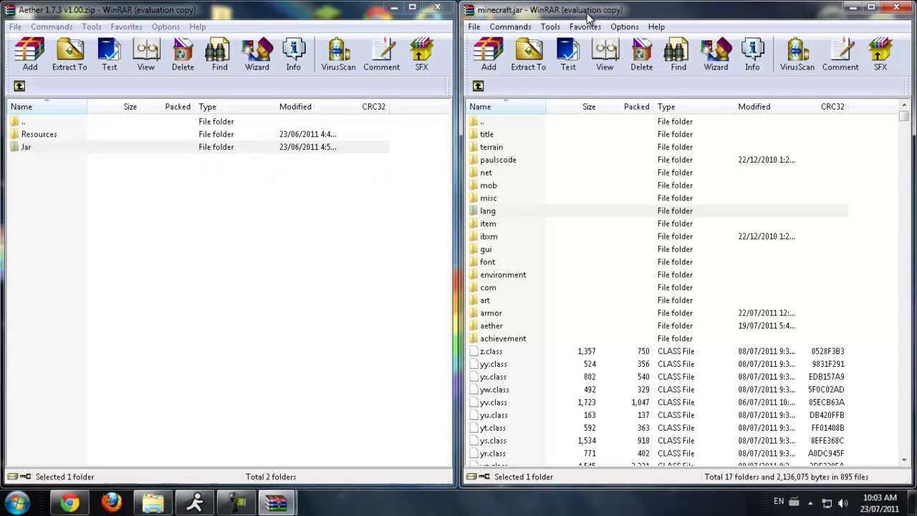
{"action": "left_click", "coordinate": [897, 9]}
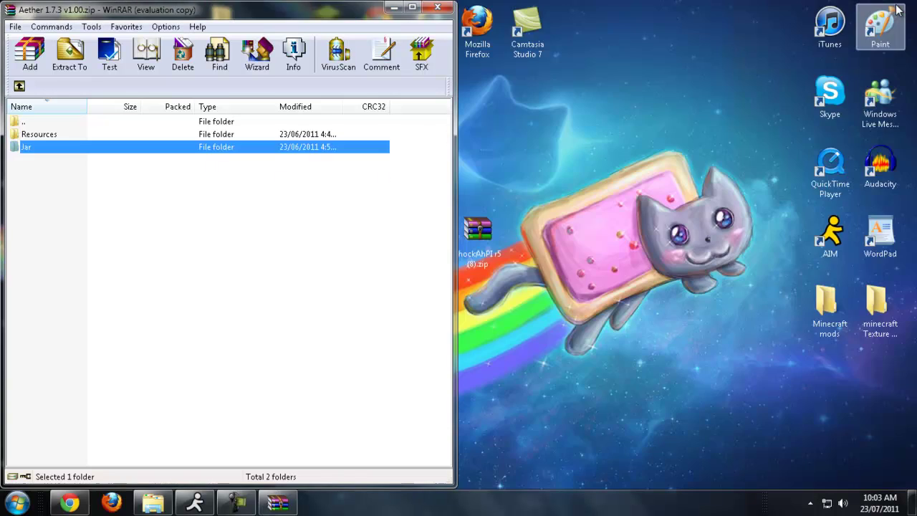
{"action": "mouse_move", "coordinate": [152, 503]}
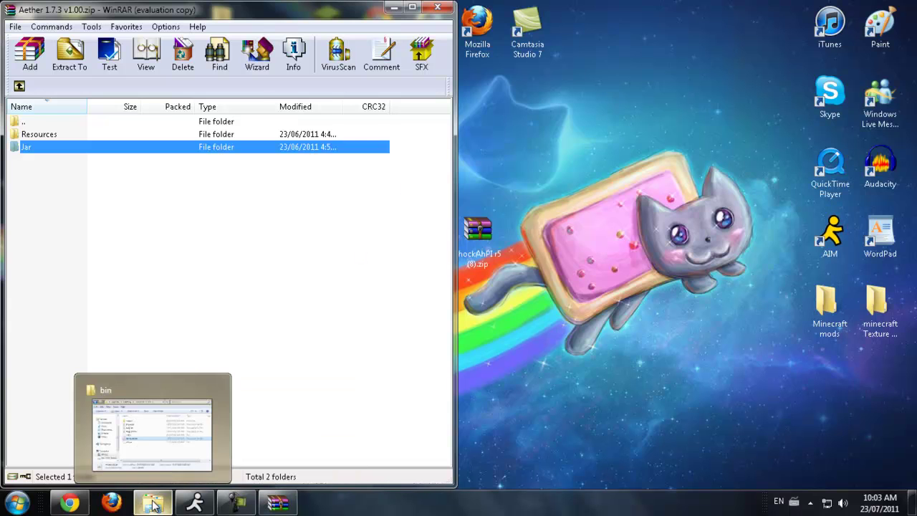
{"action": "left_click", "coordinate": [145, 444]}
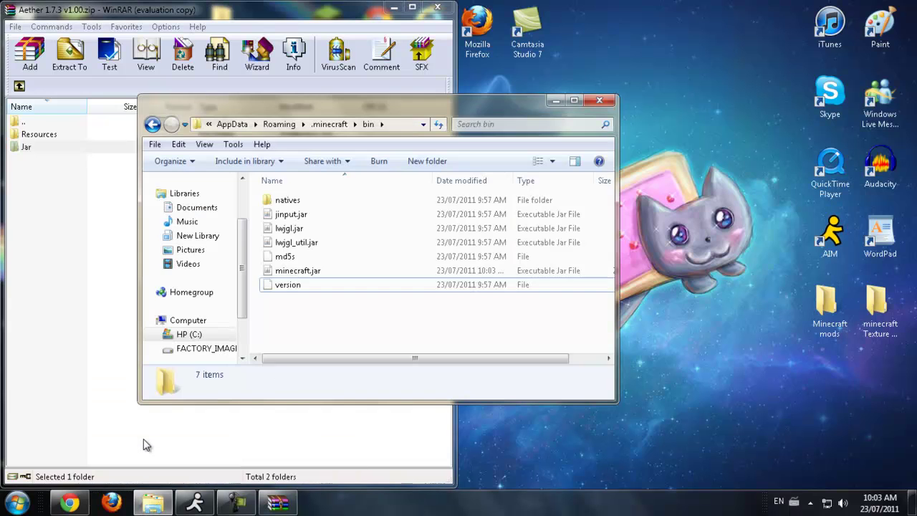
{"action": "left_click_drag", "start_coordinate": [281, 104], "coordinate": [582, 93]}
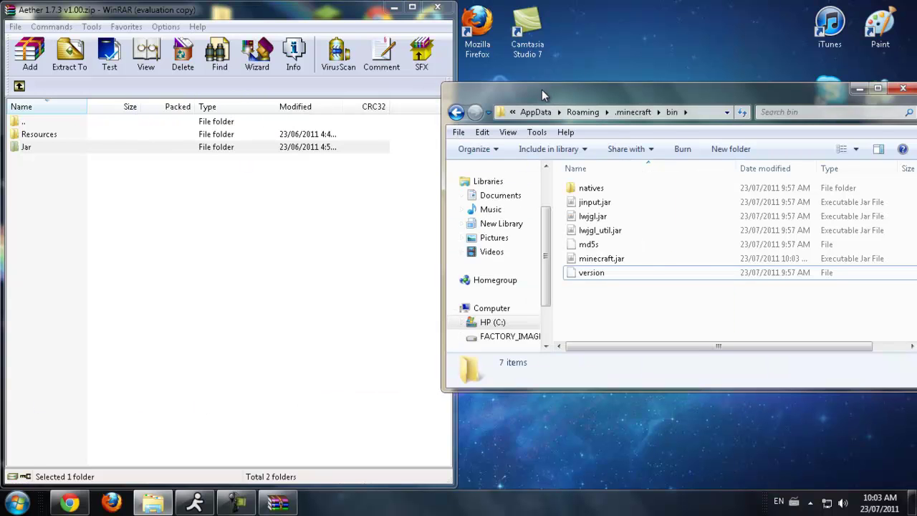
{"action": "left_click", "coordinate": [456, 112]}
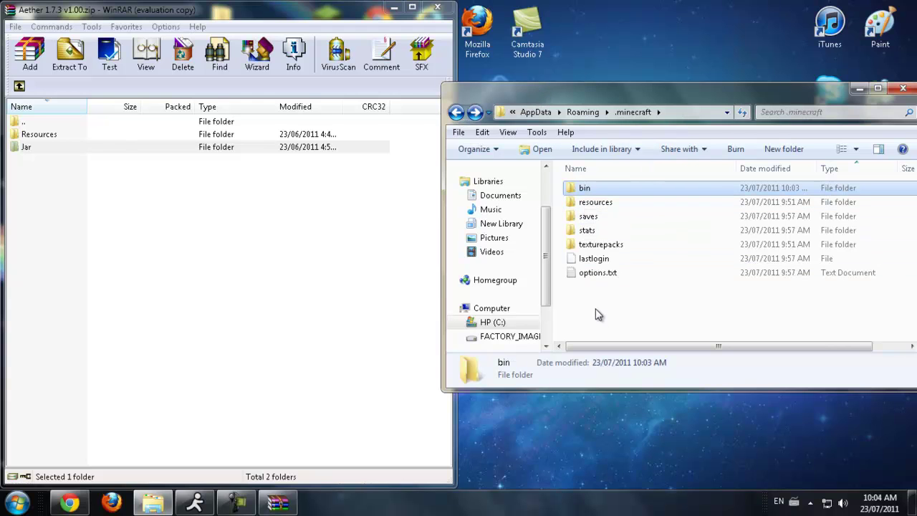
{"action": "double_click", "coordinate": [602, 203]}
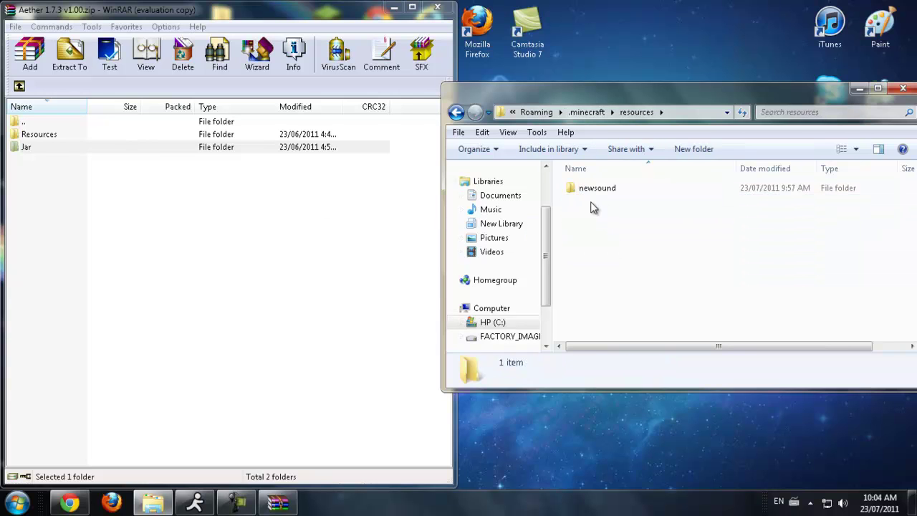
Step: Drag the mod folder from Aether's Resources into .minecraft\resources, then close Explorer
{"action": "double_click", "coordinate": [49, 137]}
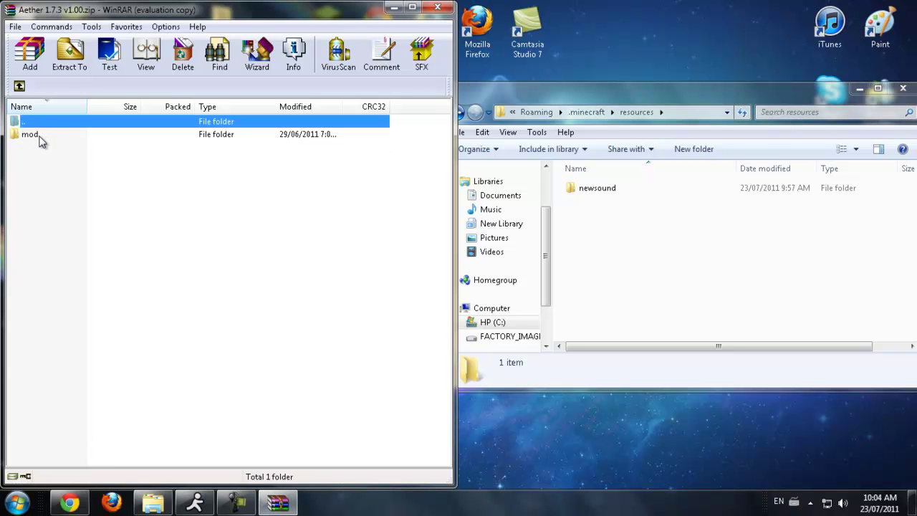
{"action": "double_click", "coordinate": [32, 136]}
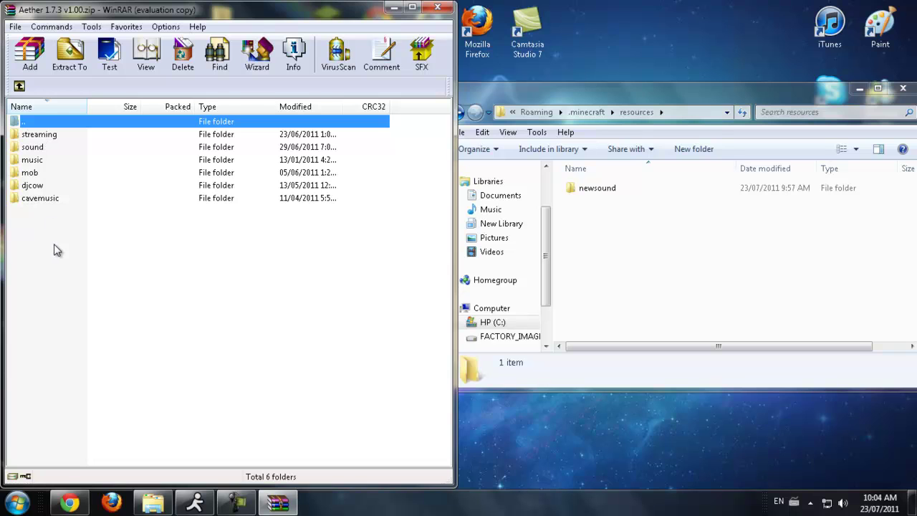
{"action": "left_click", "coordinate": [19, 86]}
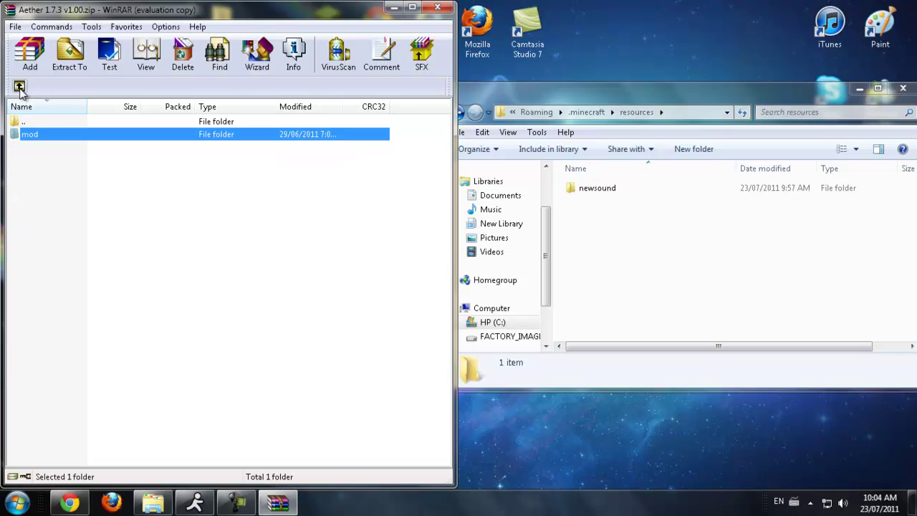
{"action": "left_click_drag", "start_coordinate": [36, 137], "coordinate": [610, 237]}
{"action": "left_click_drag", "start_coordinate": [603, 225], "coordinate": [607, 225]}
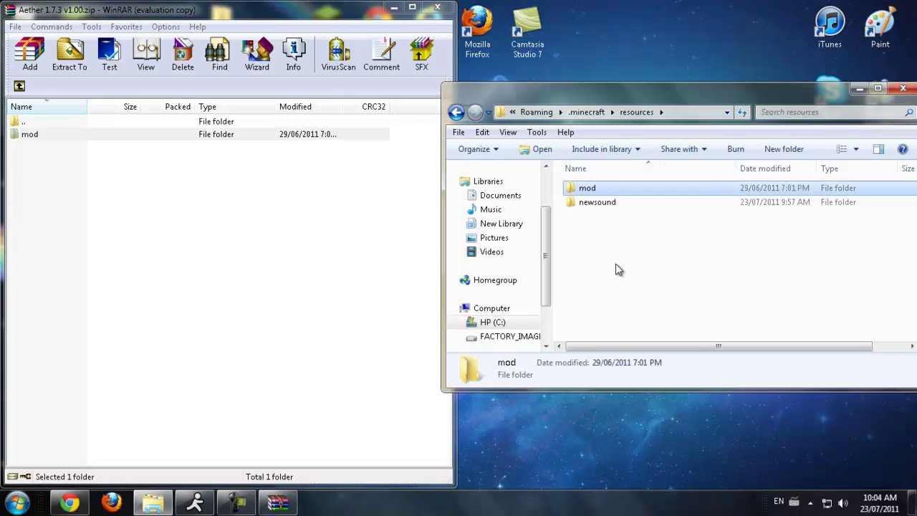
{"action": "left_click", "coordinate": [617, 270]}
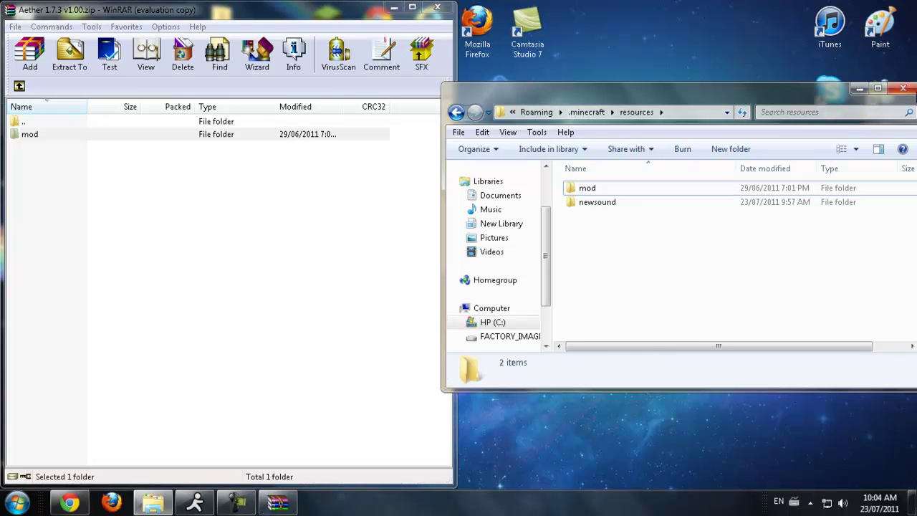
{"action": "left_click", "coordinate": [905, 92]}
{"action": "left_click", "coordinate": [432, 7]}
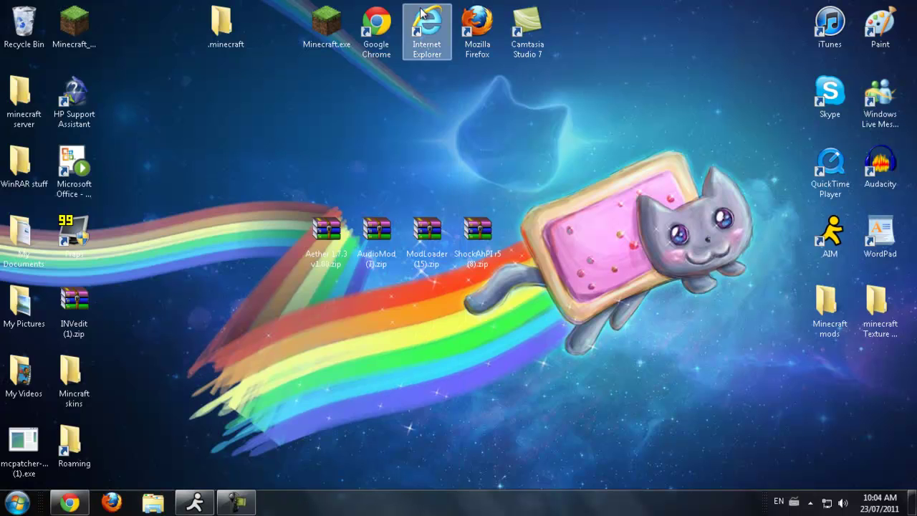
{"action": "double_click", "coordinate": [313, 27]}
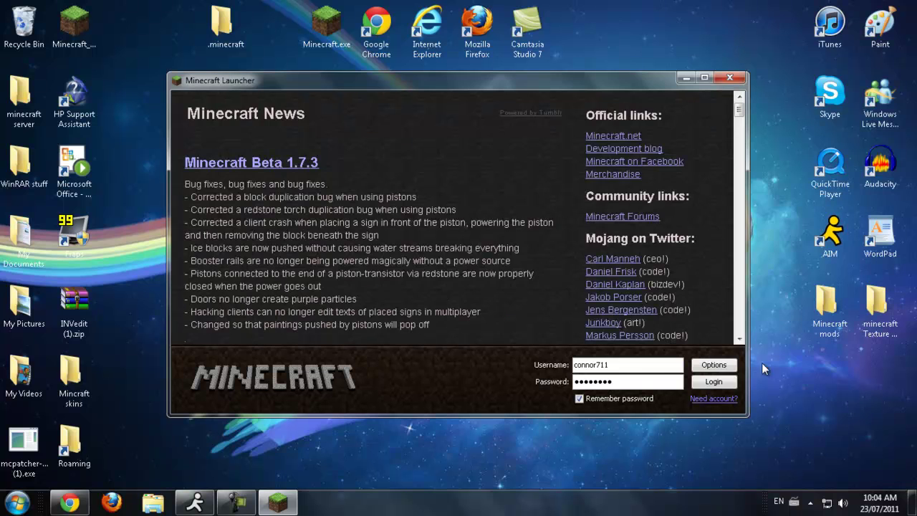
{"action": "left_click", "coordinate": [713, 380]}
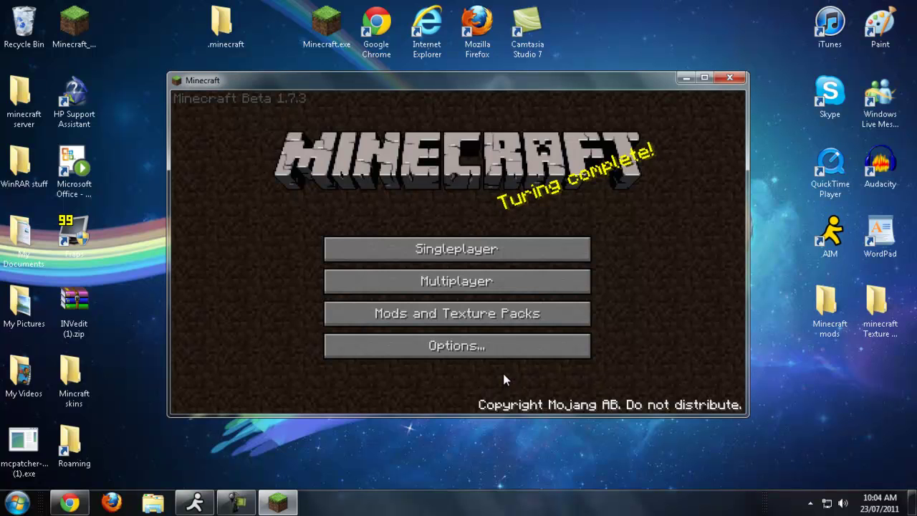
{"action": "left_click", "coordinate": [730, 77]}
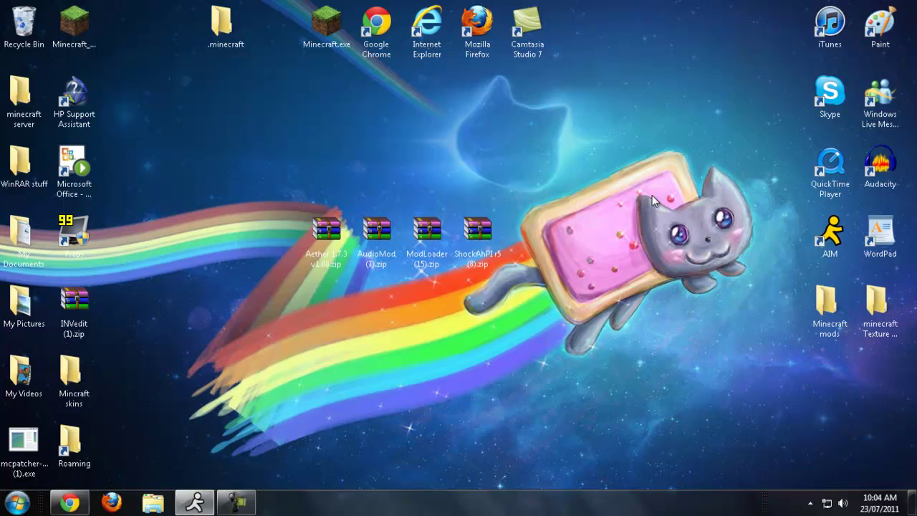